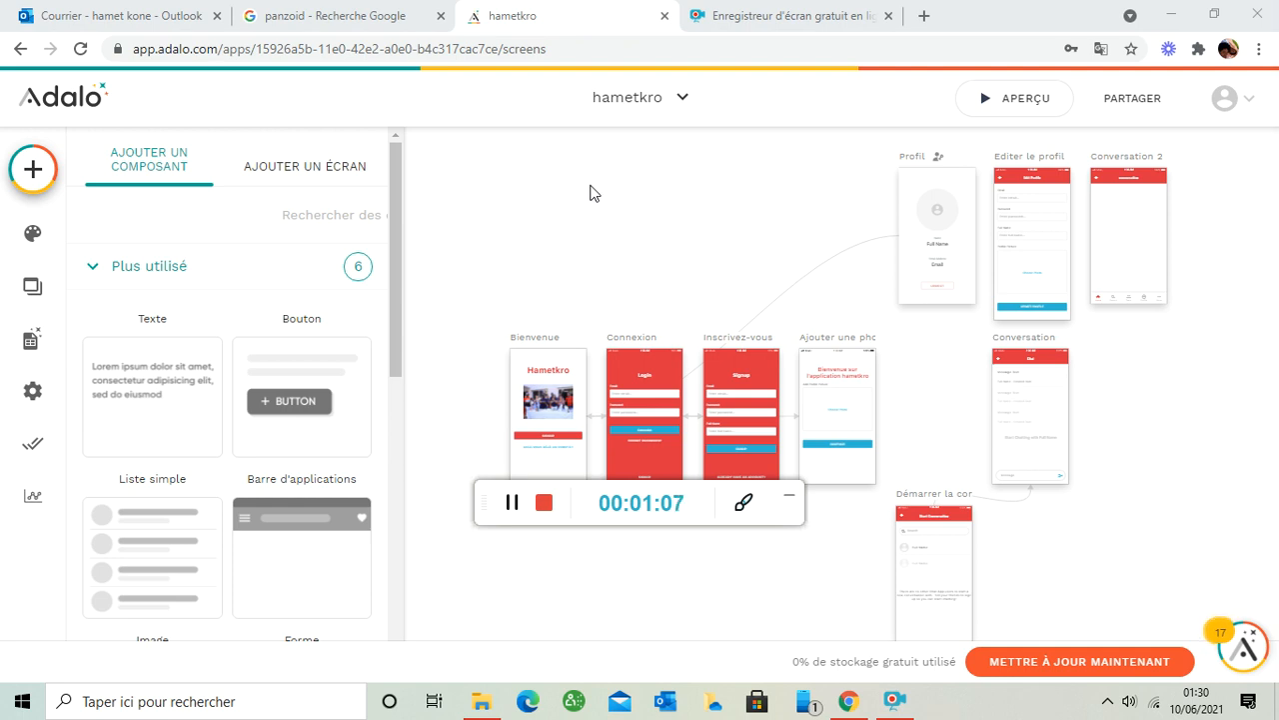
# - Open a new browser tab and load the Google home page
pyautogui.click(924, 15)
pyautogui.write('g')
pyautogui.press('Return')
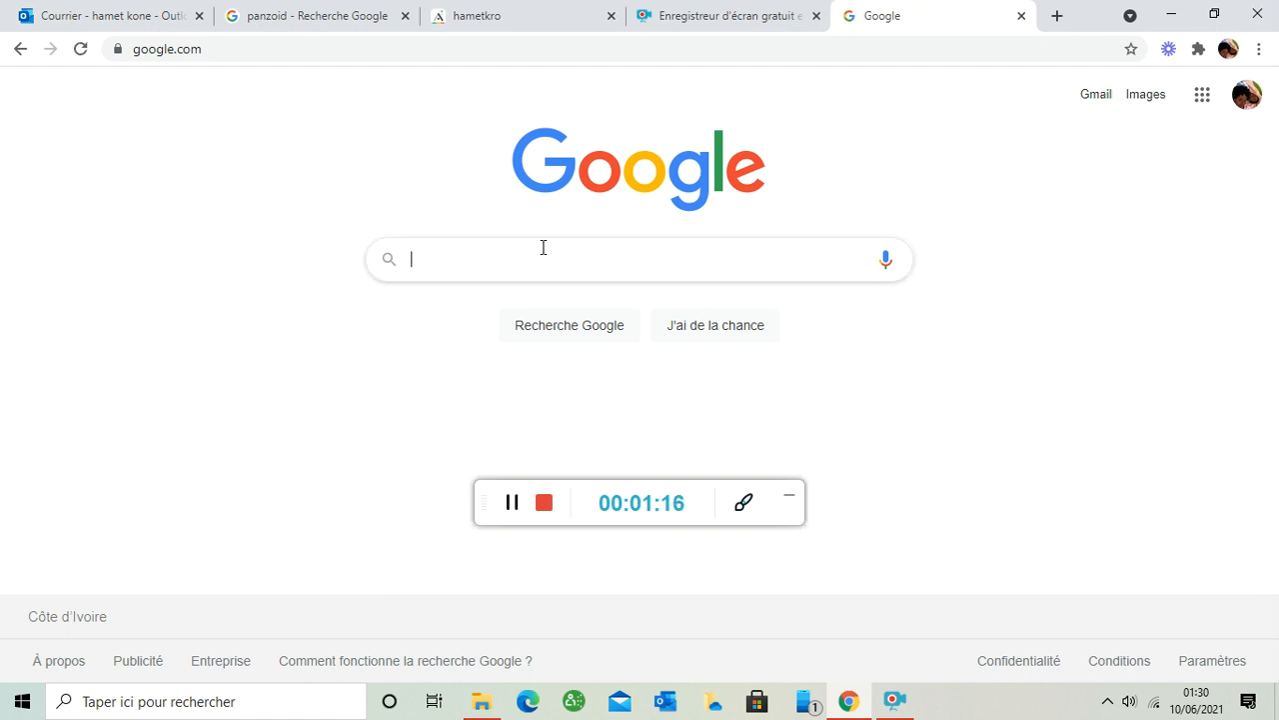
# - Search Google for 'adalo'
pyautogui.write('adalo')
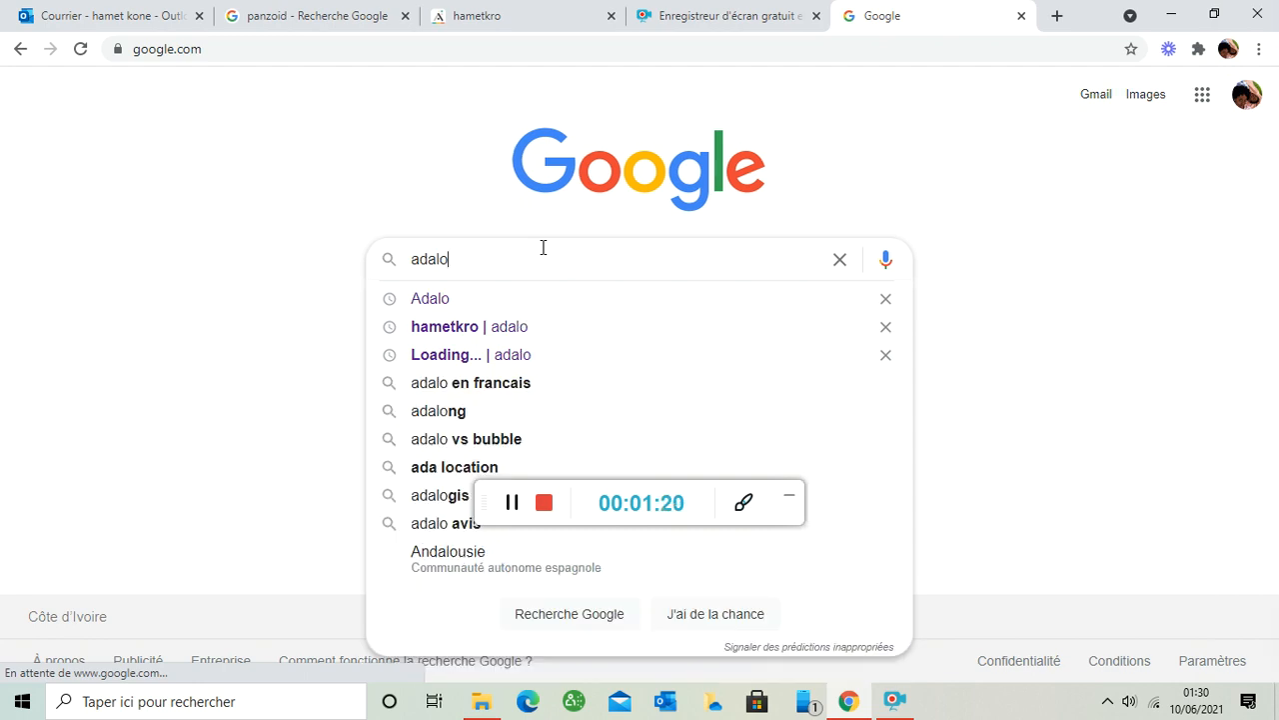
pyautogui.press('Return')
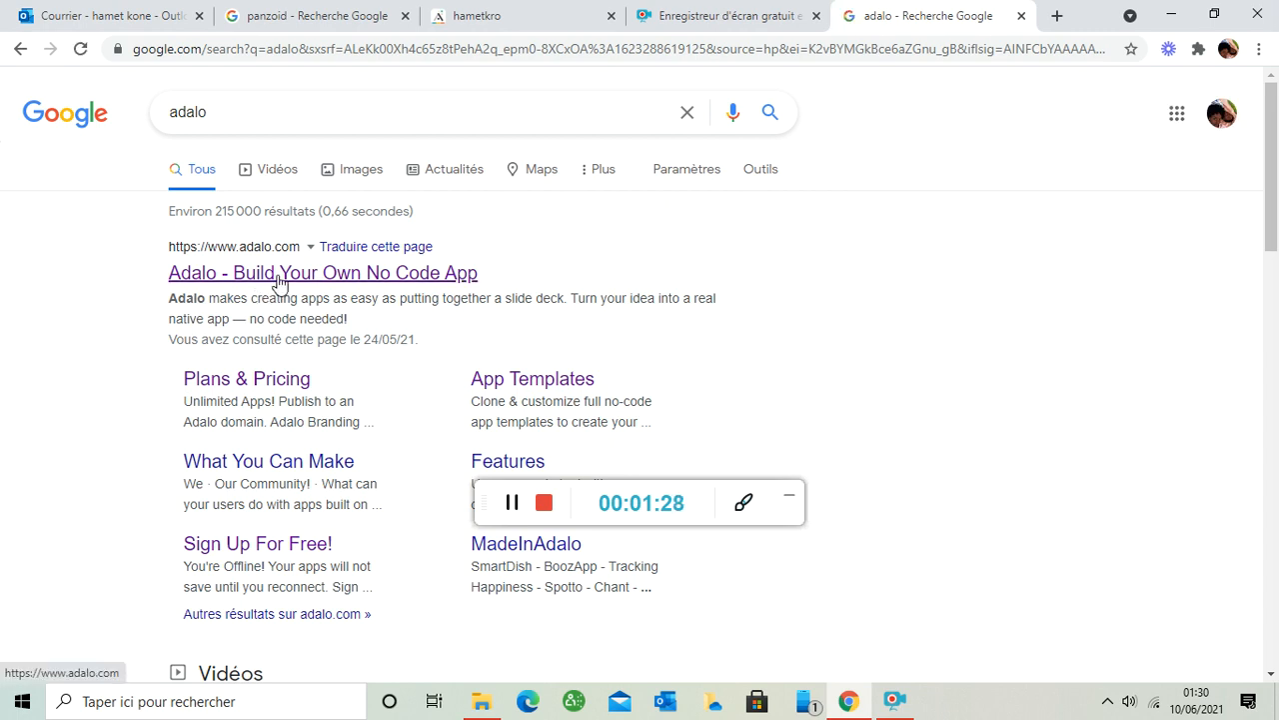
# - Open adalo.com from the results, translate it into French, and open the free sign-up page
pyautogui.click(279, 285)
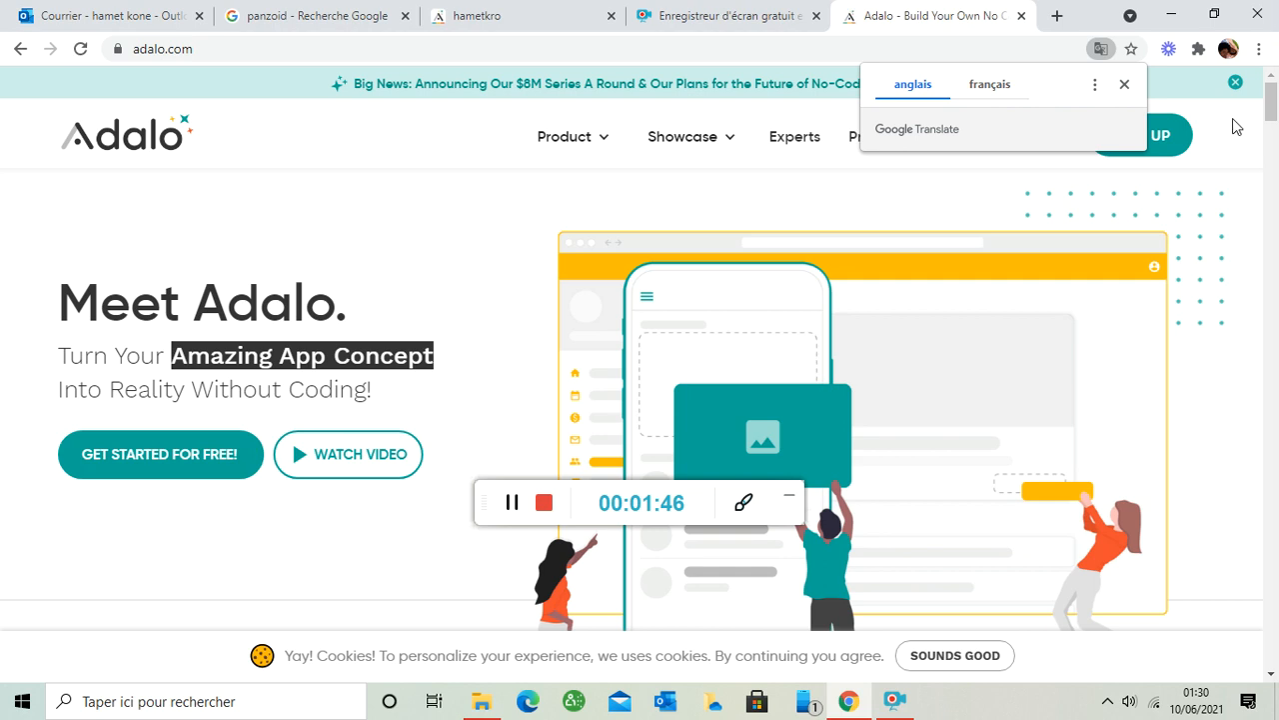
pyautogui.click(990, 83)
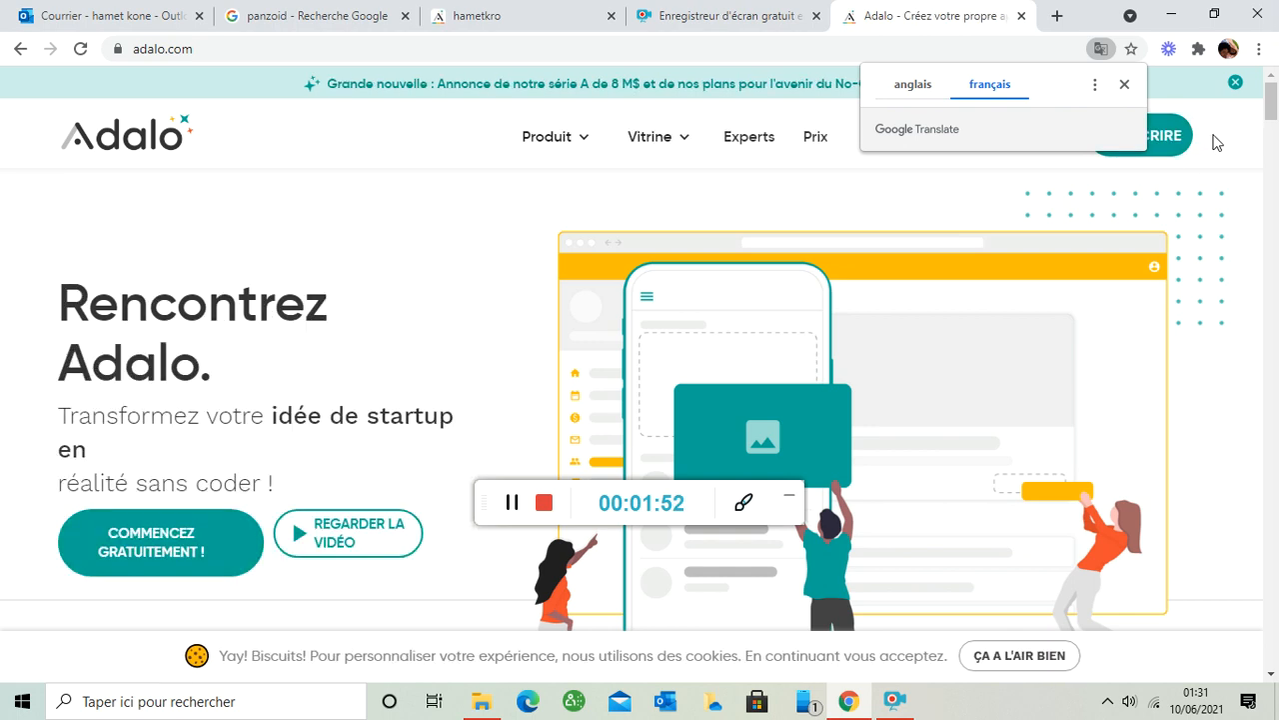
pyautogui.click(1211, 131)
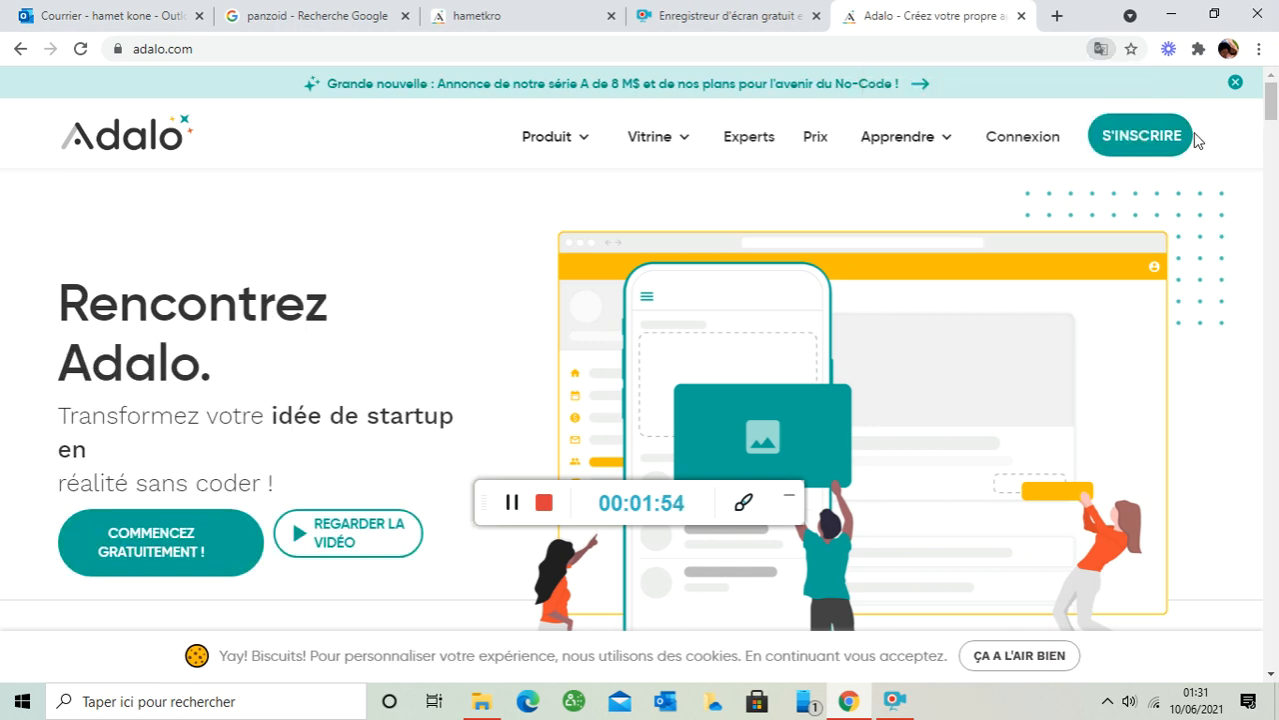
pyautogui.click(1140, 140)
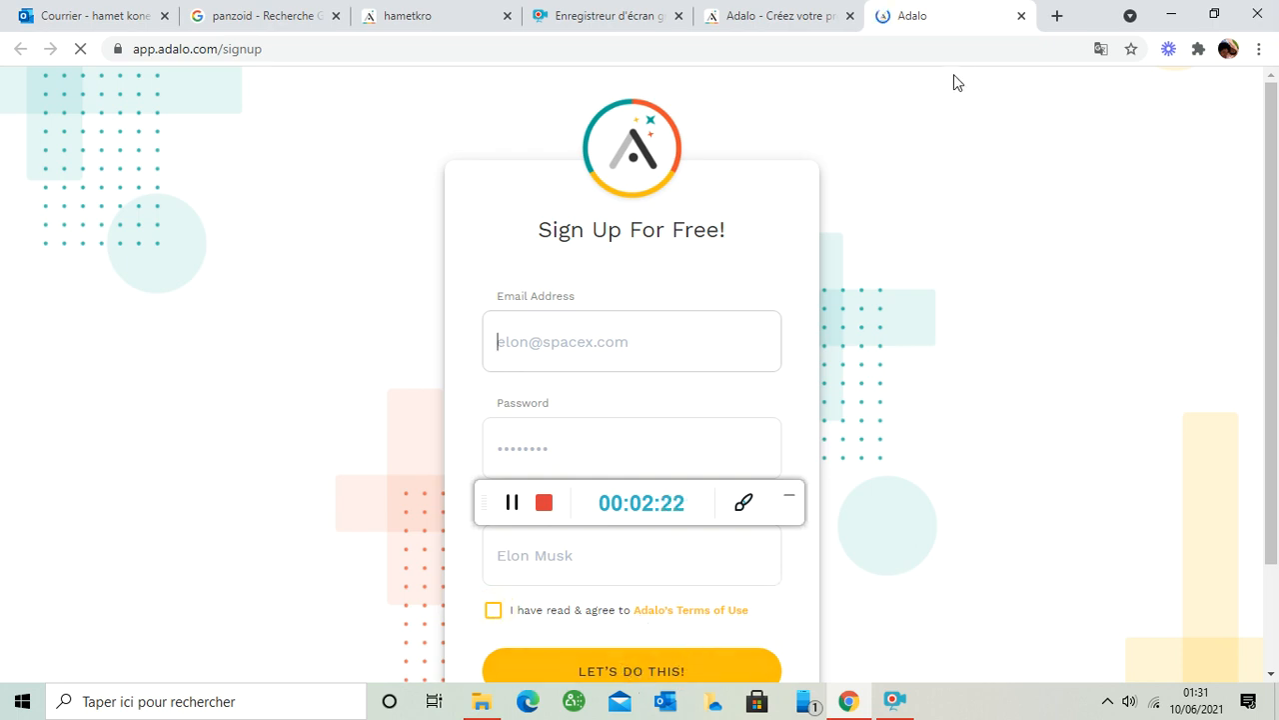
# - Close the sign-up tab, return to the hametkro editor, and start a new app from the apps list
pyautogui.click(1019, 16)
pyautogui.click(500, 10)
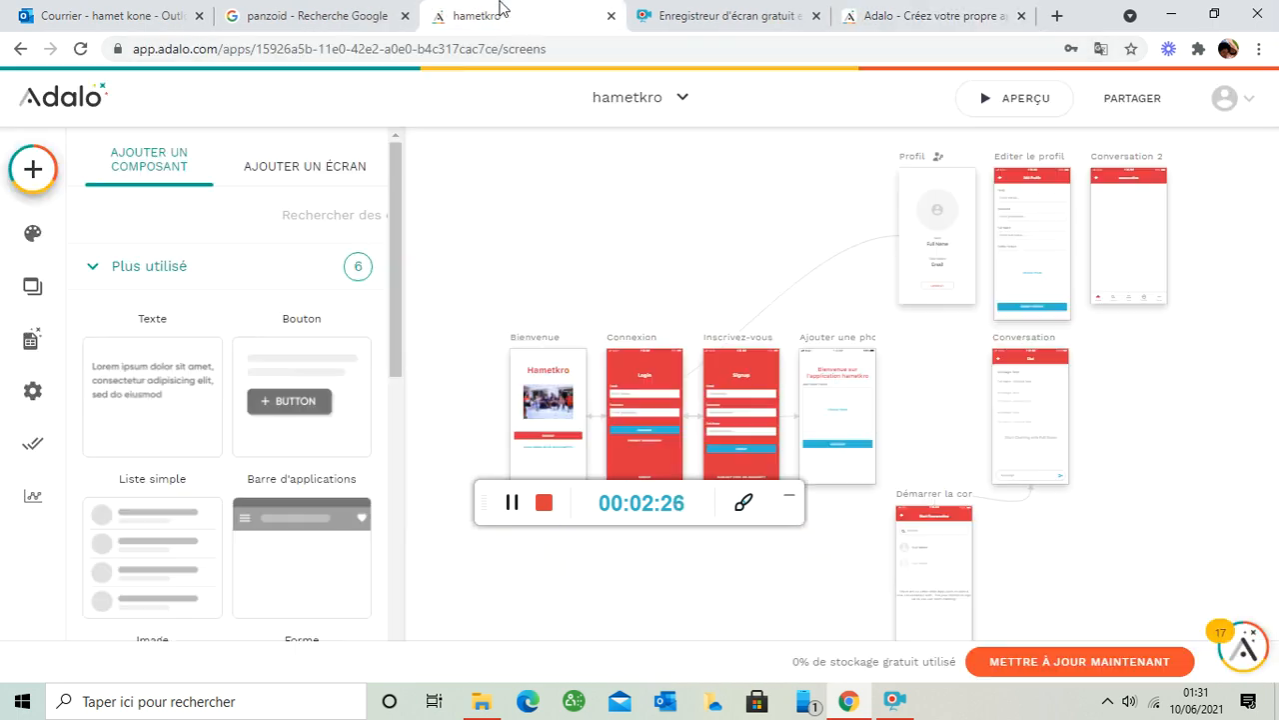
pyautogui.click(683, 110)
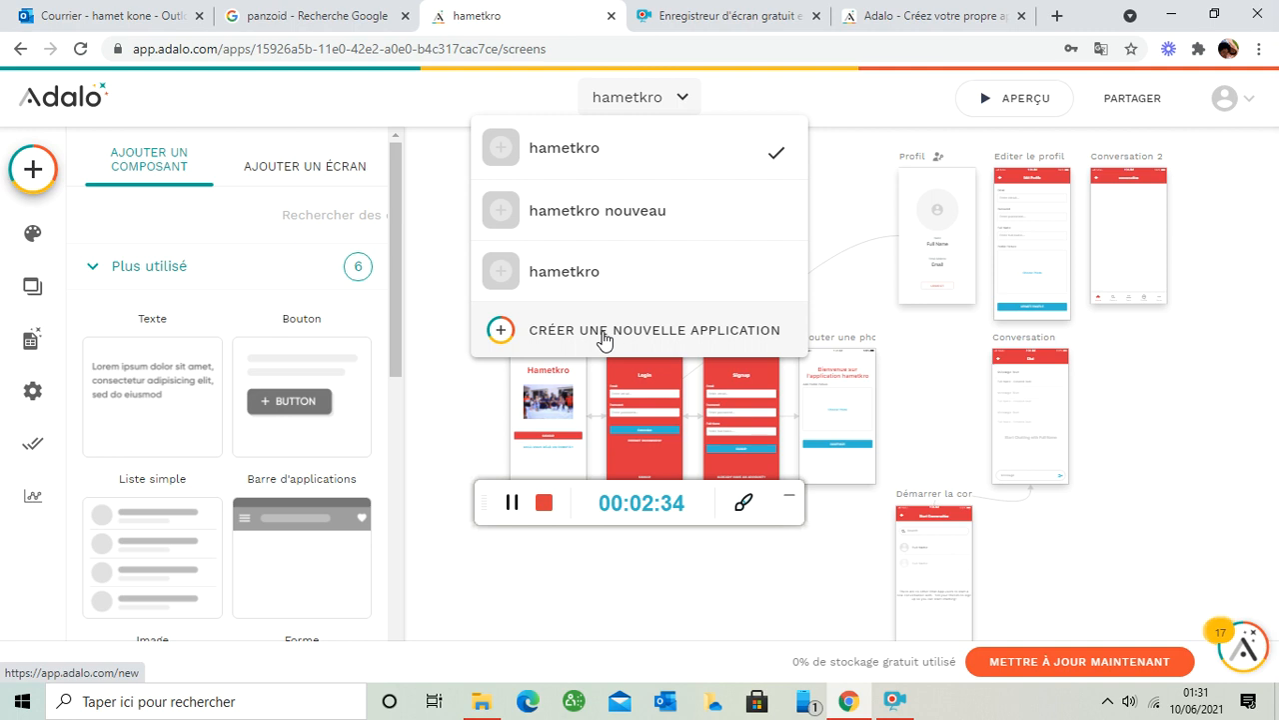
pyautogui.click(604, 341)
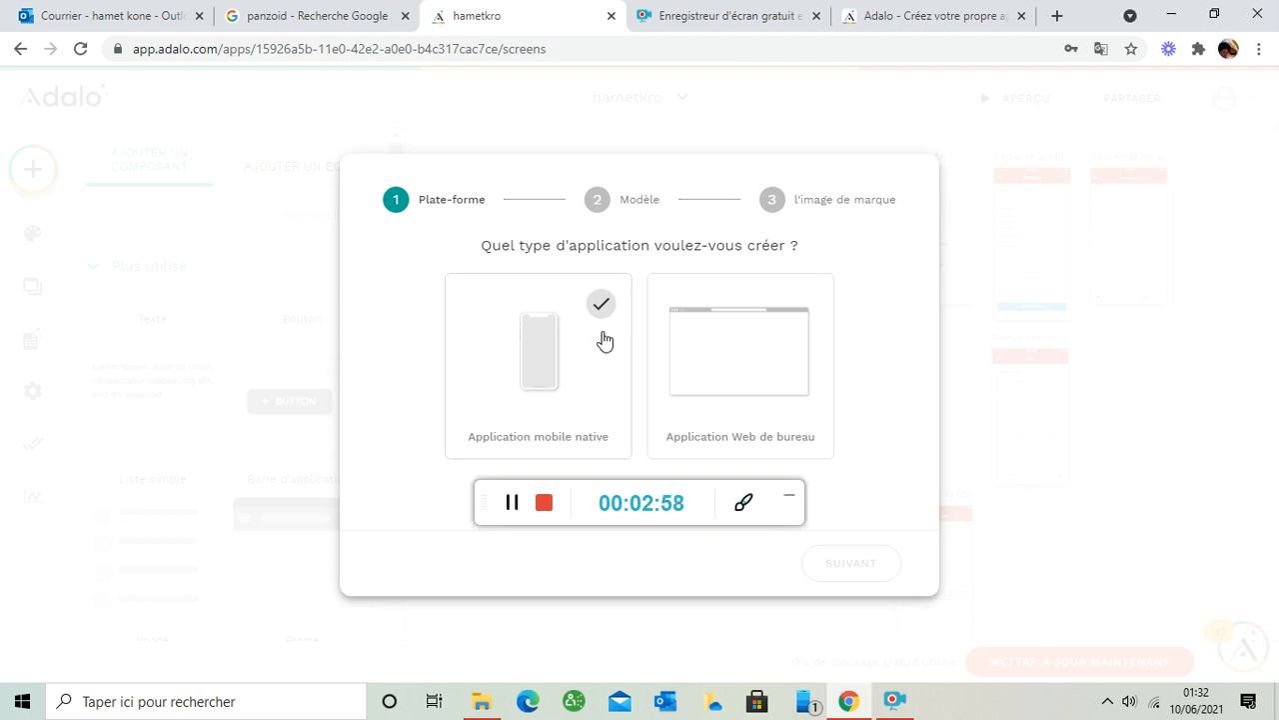
# - Choose Application mobile native as the new app's platform and continue to templates
pyautogui.click(766, 317)
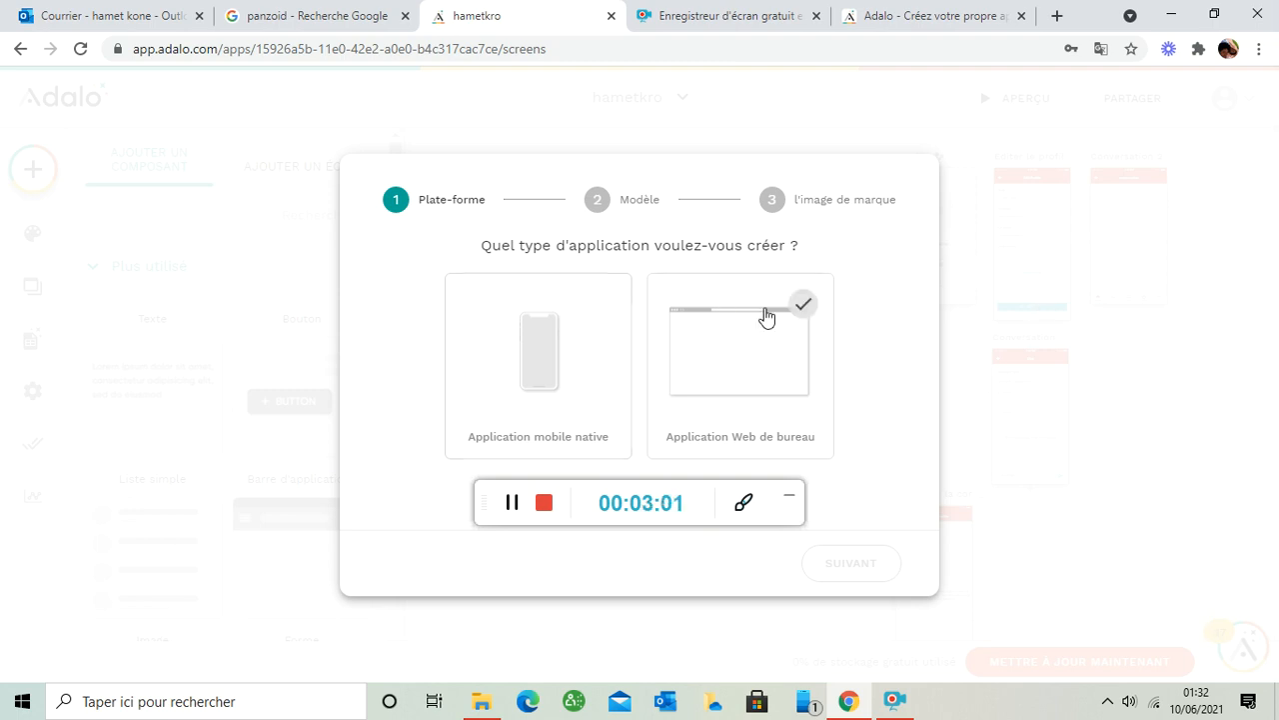
pyautogui.click(489, 365)
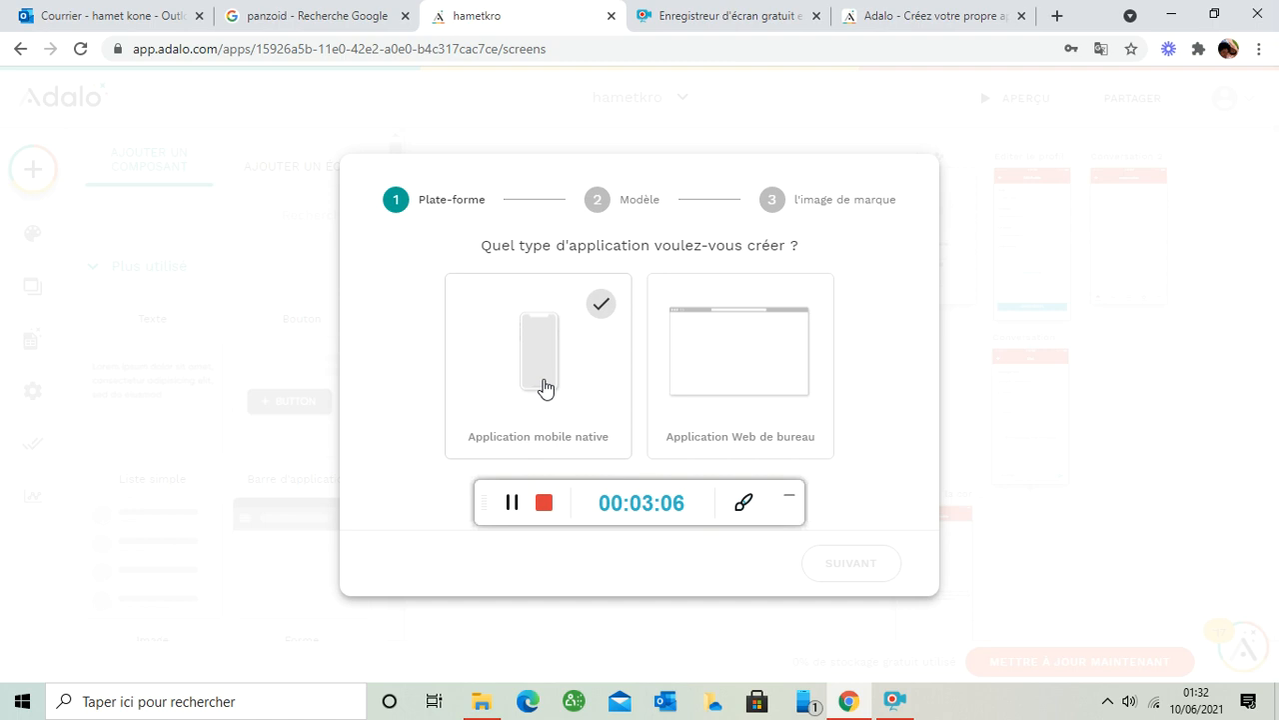
pyautogui.click(544, 387)
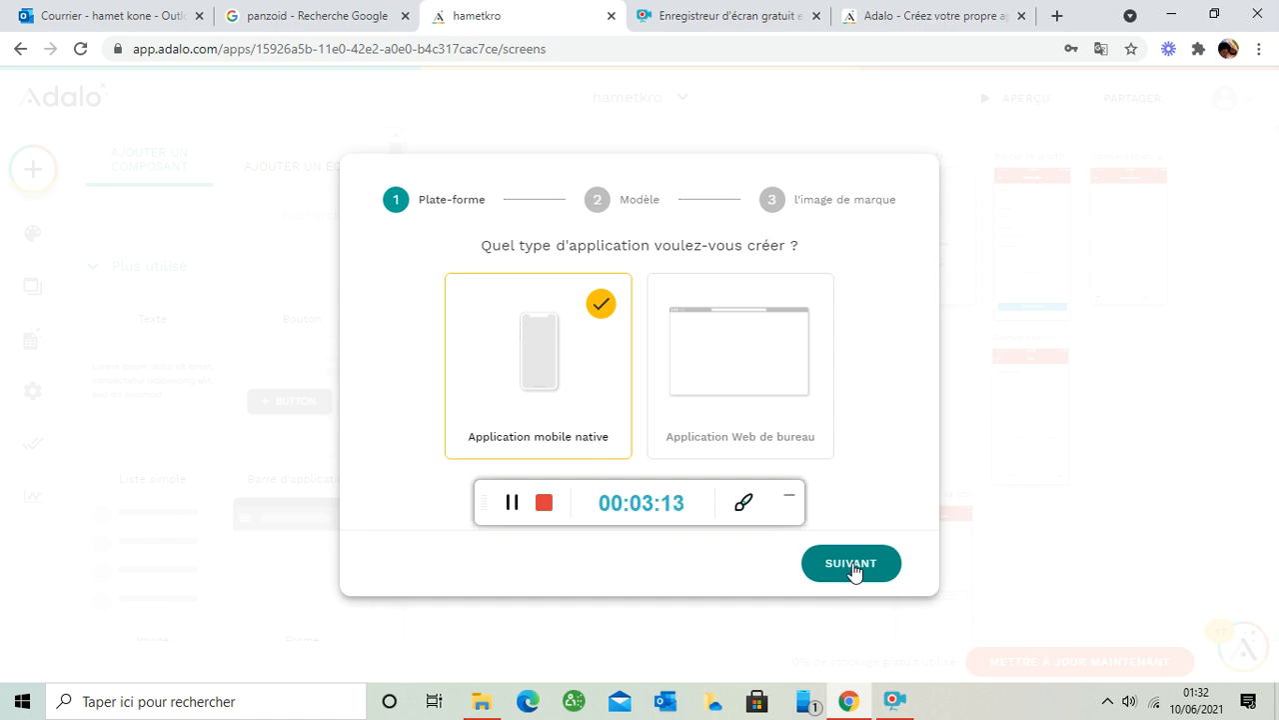
pyautogui.click(853, 568)
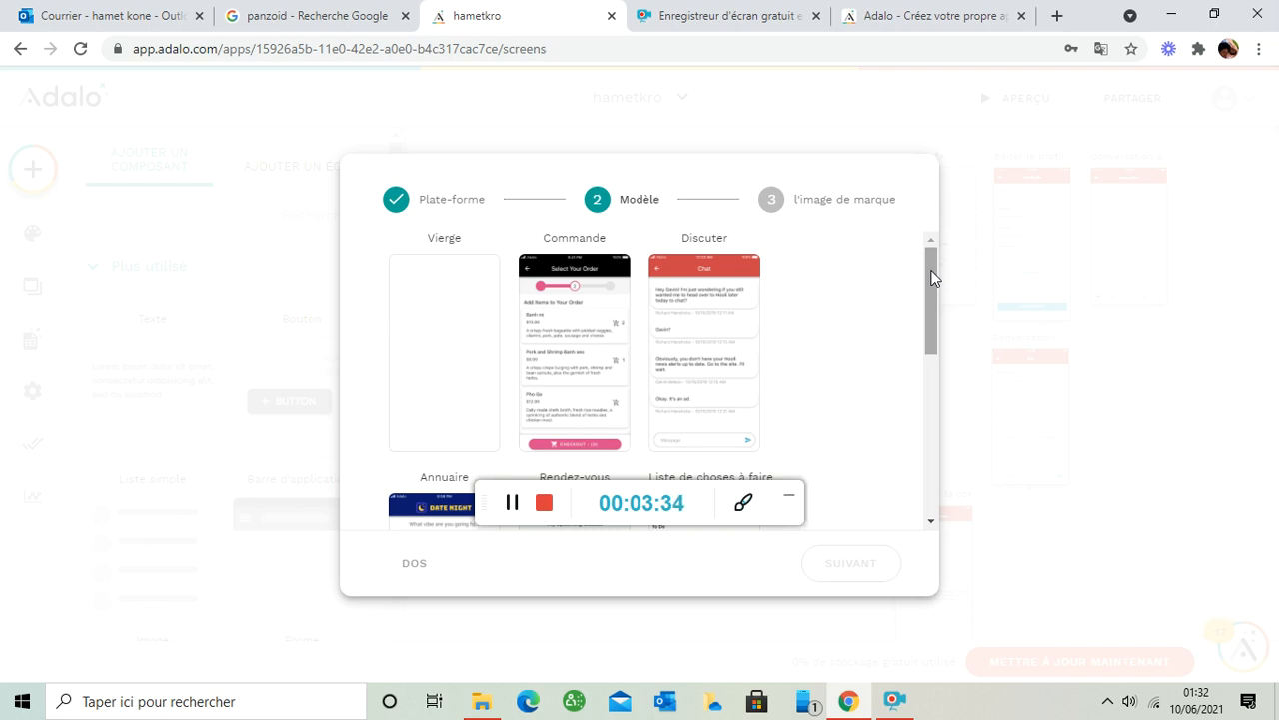
# - Select the Discuter chat template and continue to the branding step
pyautogui.moveTo(929, 269); pyautogui.dragTo(942, 226)
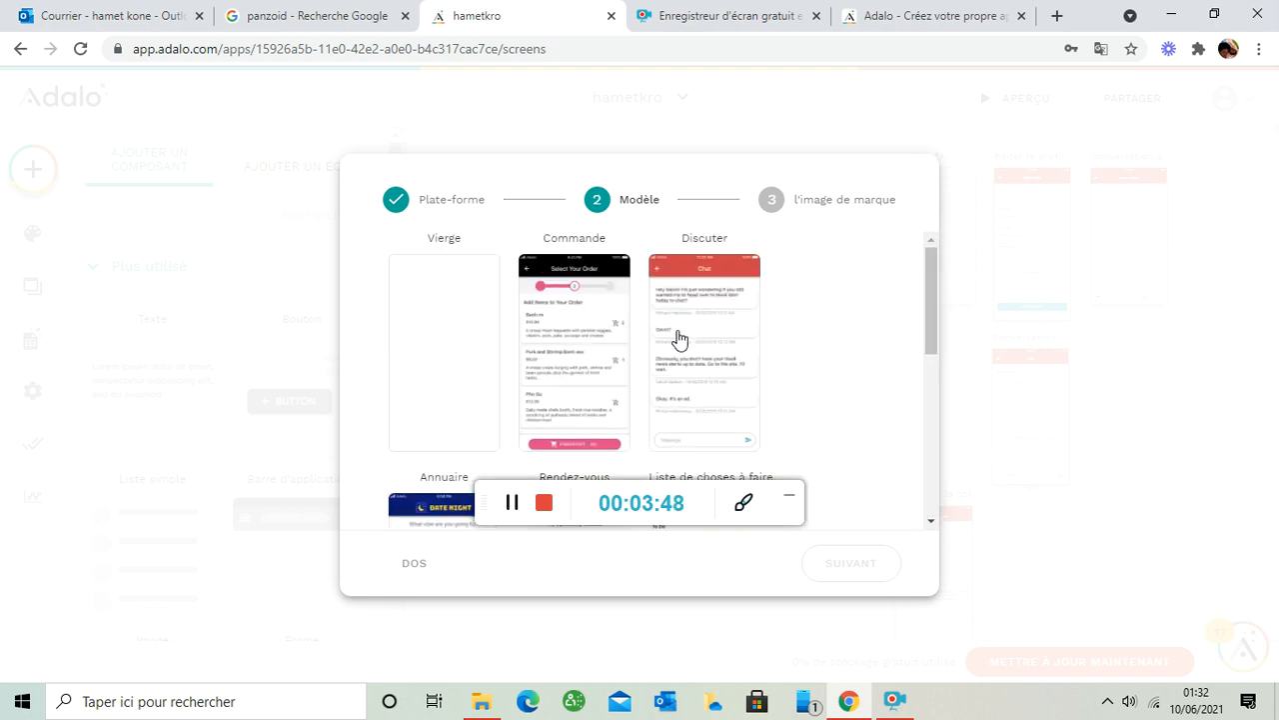
pyautogui.click(679, 339)
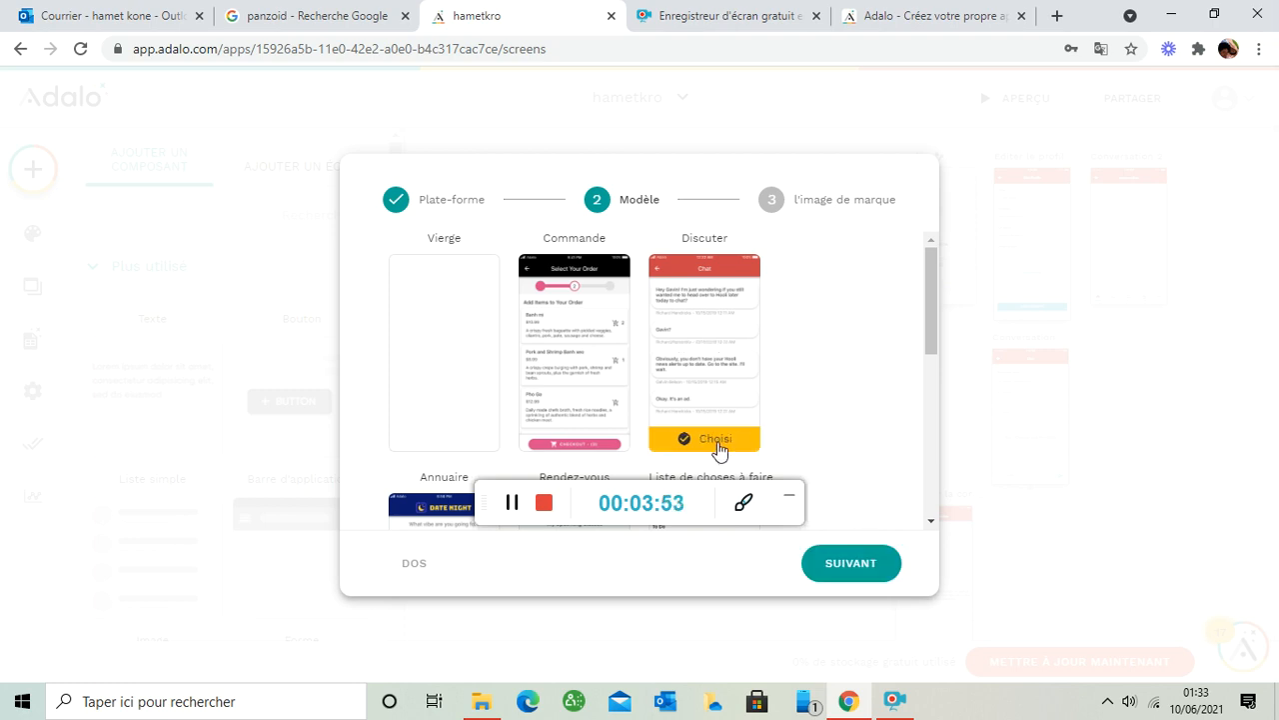
pyautogui.click(848, 565)
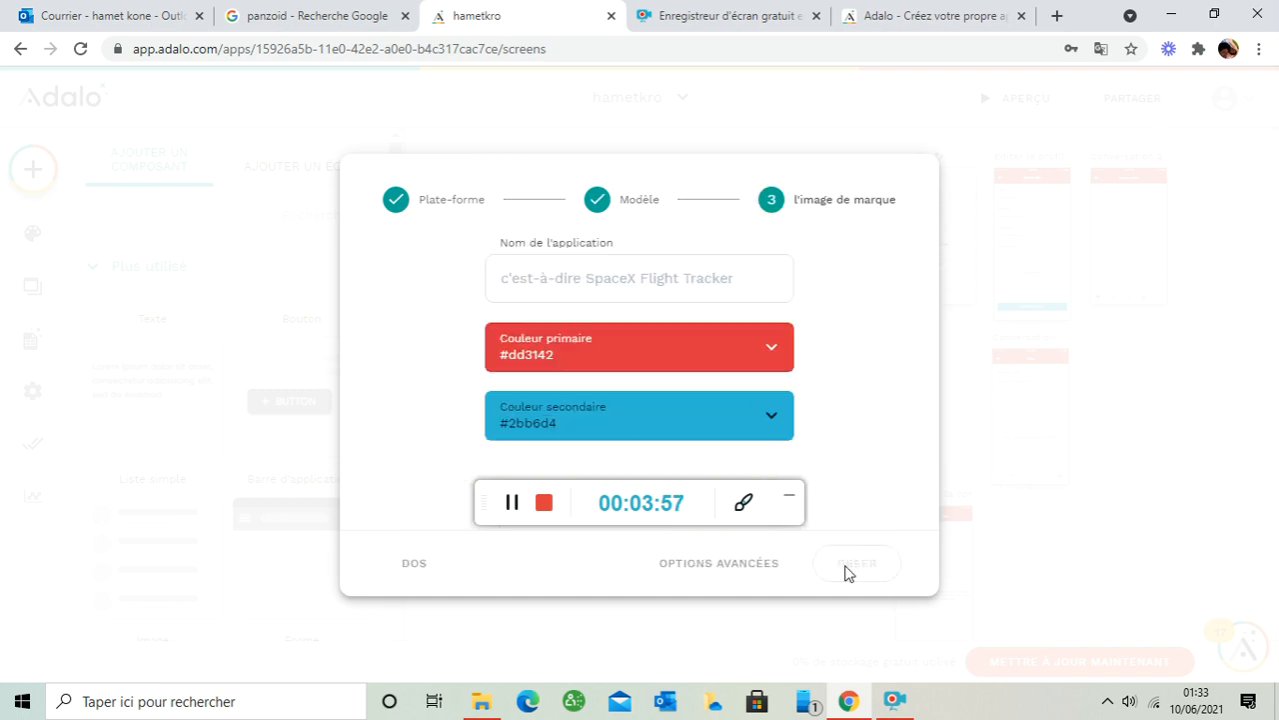
# - Name the app 'teste youtube', keeping primary #dd3142 and secondary #2bb6d4 colours
pyautogui.click(611, 285)
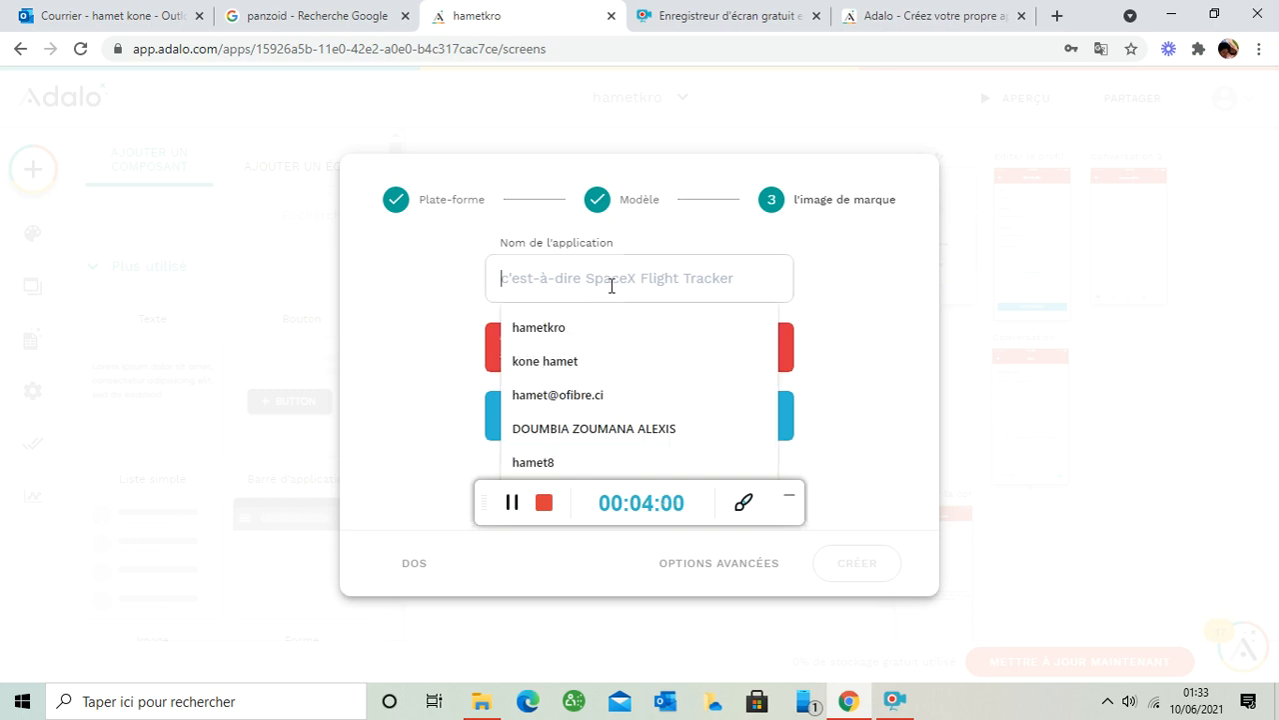
pyautogui.write('te')
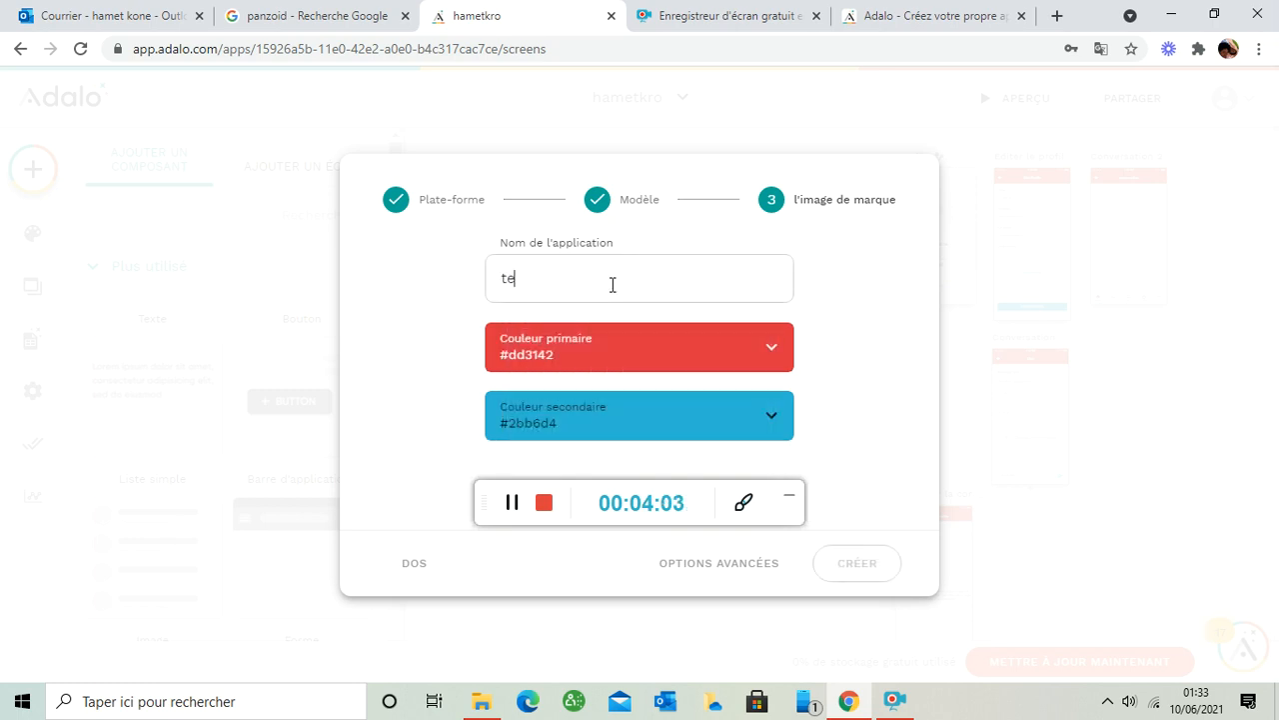
pyautogui.write('ste you')
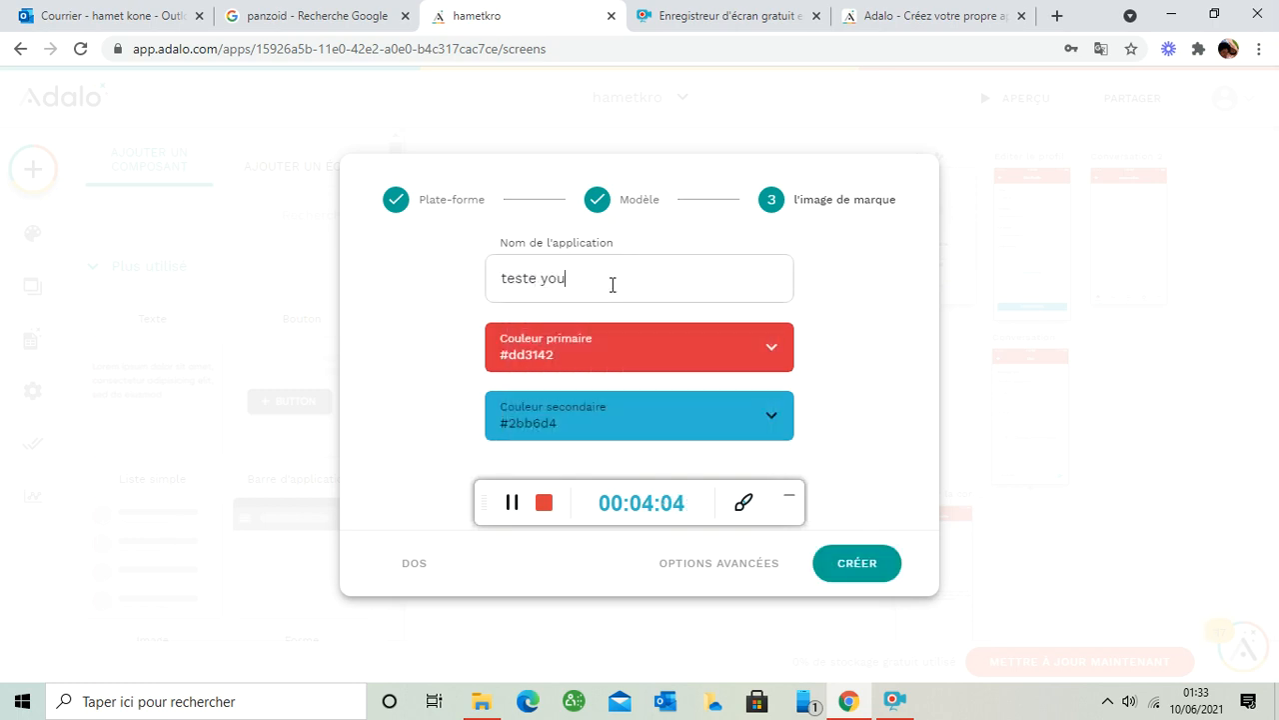
pyautogui.write('tube')
pyautogui.click(772, 352)
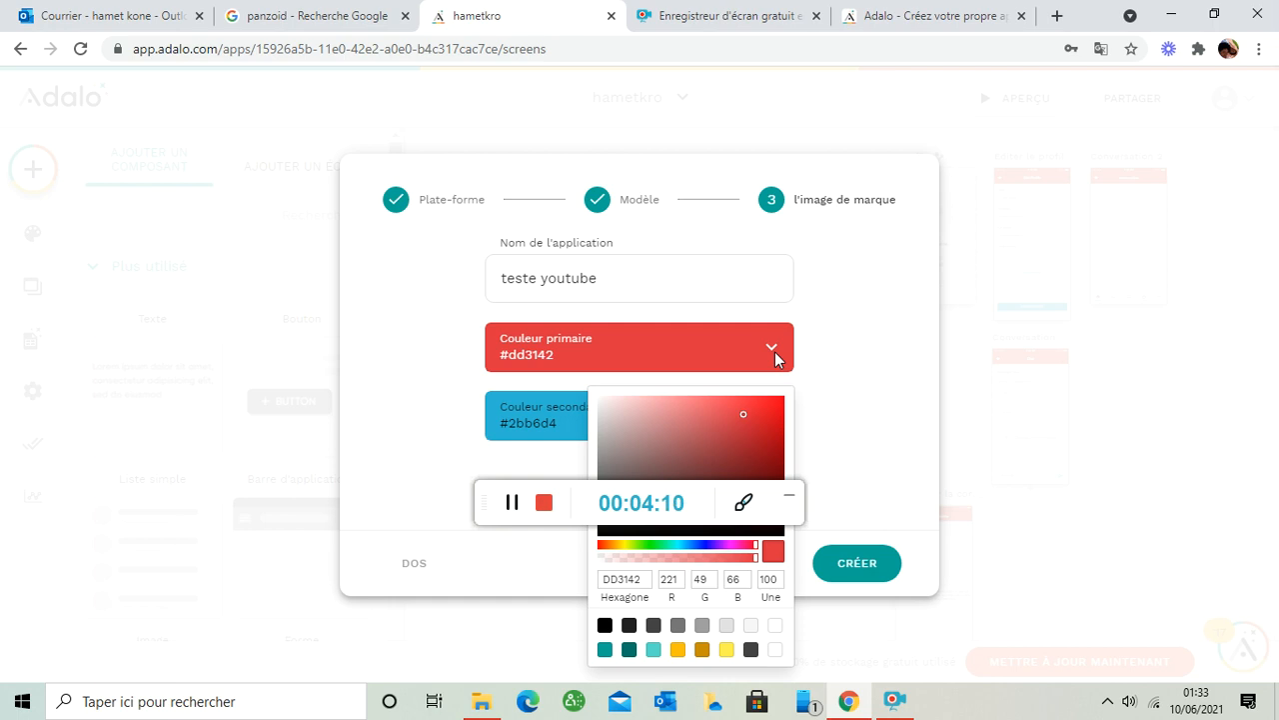
pyautogui.click(884, 364)
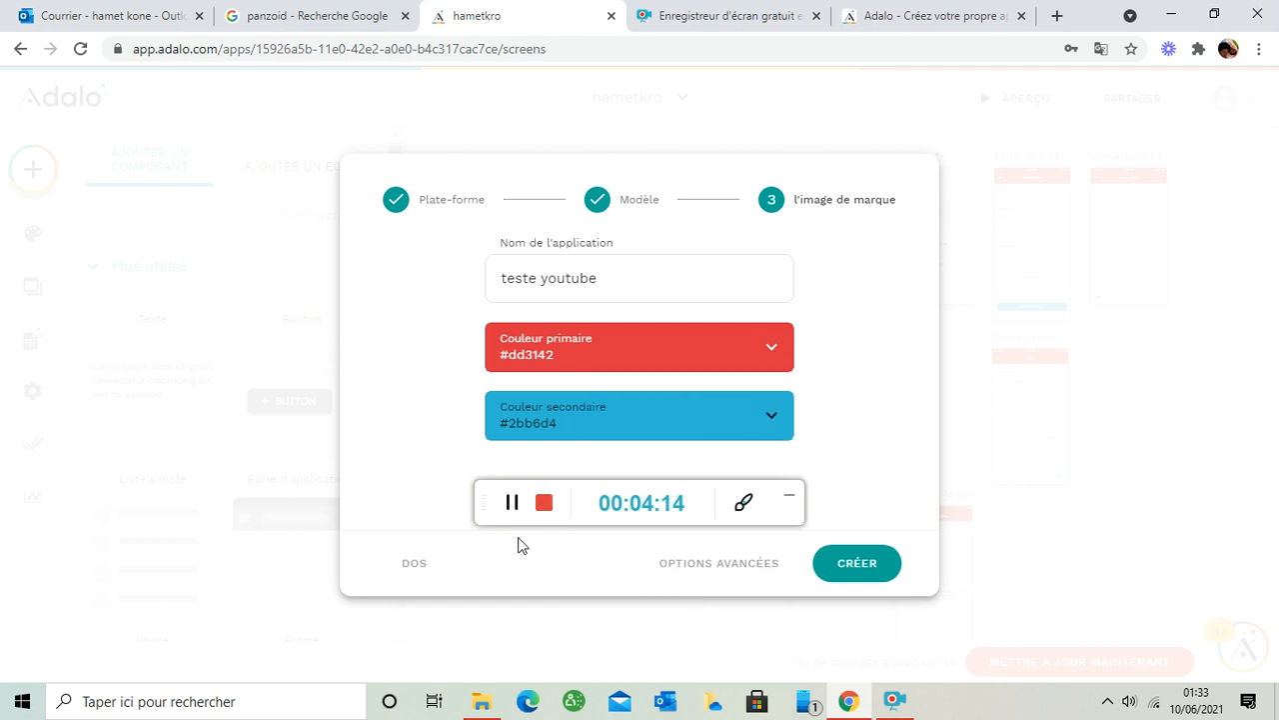
pyautogui.moveTo(482, 496); pyautogui.dragTo(472, 622)
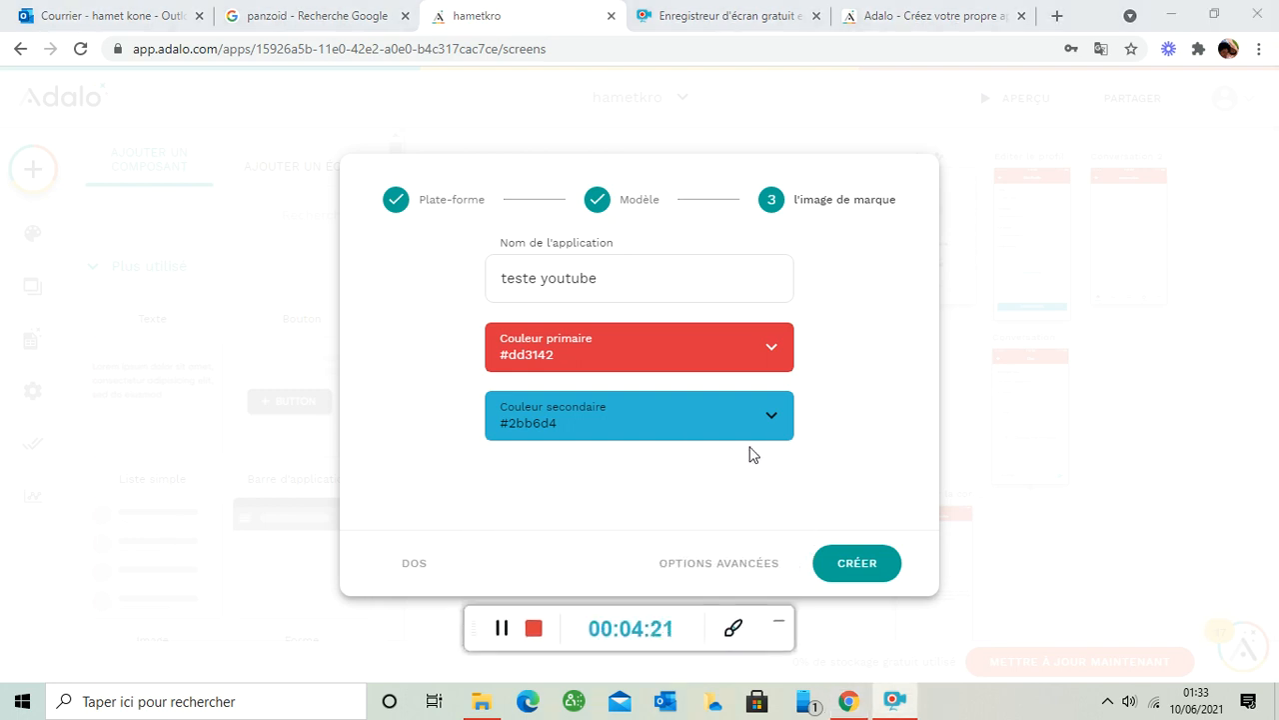
# - Create the 'teste youtube' app and select the Chat App title on the Bienvenue screen
pyautogui.click(862, 563)
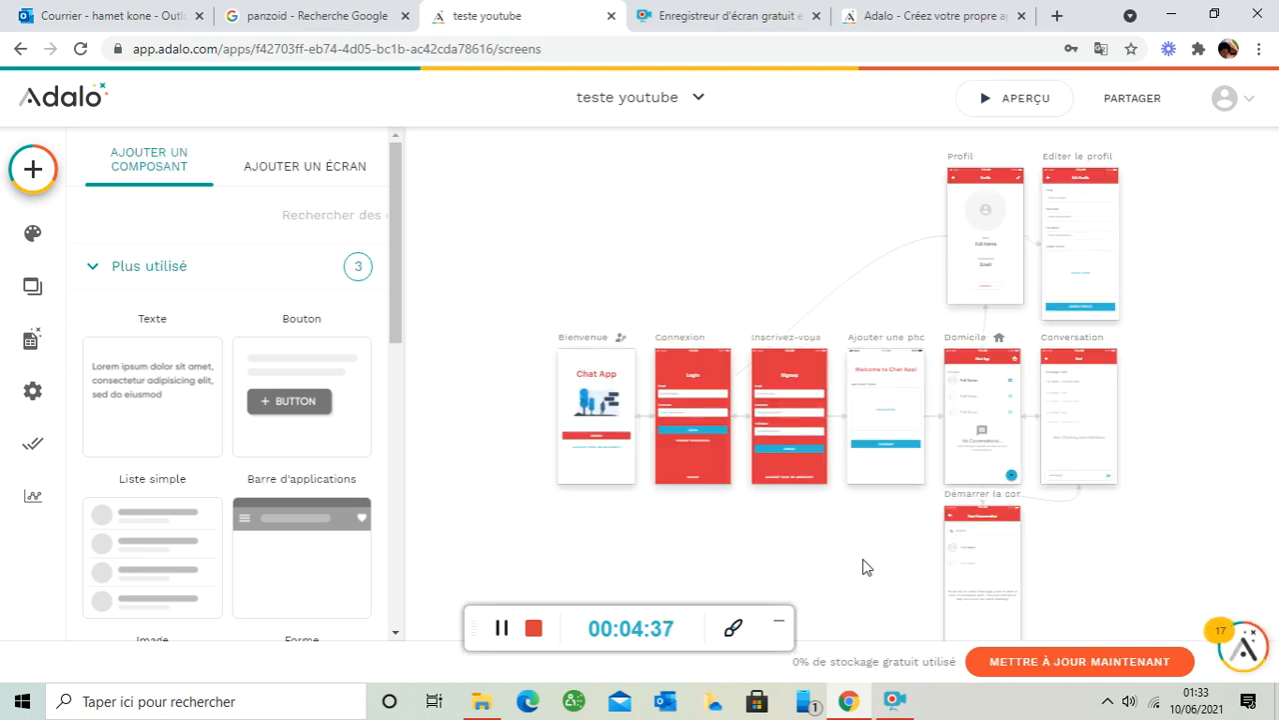
pyautogui.click(607, 383)
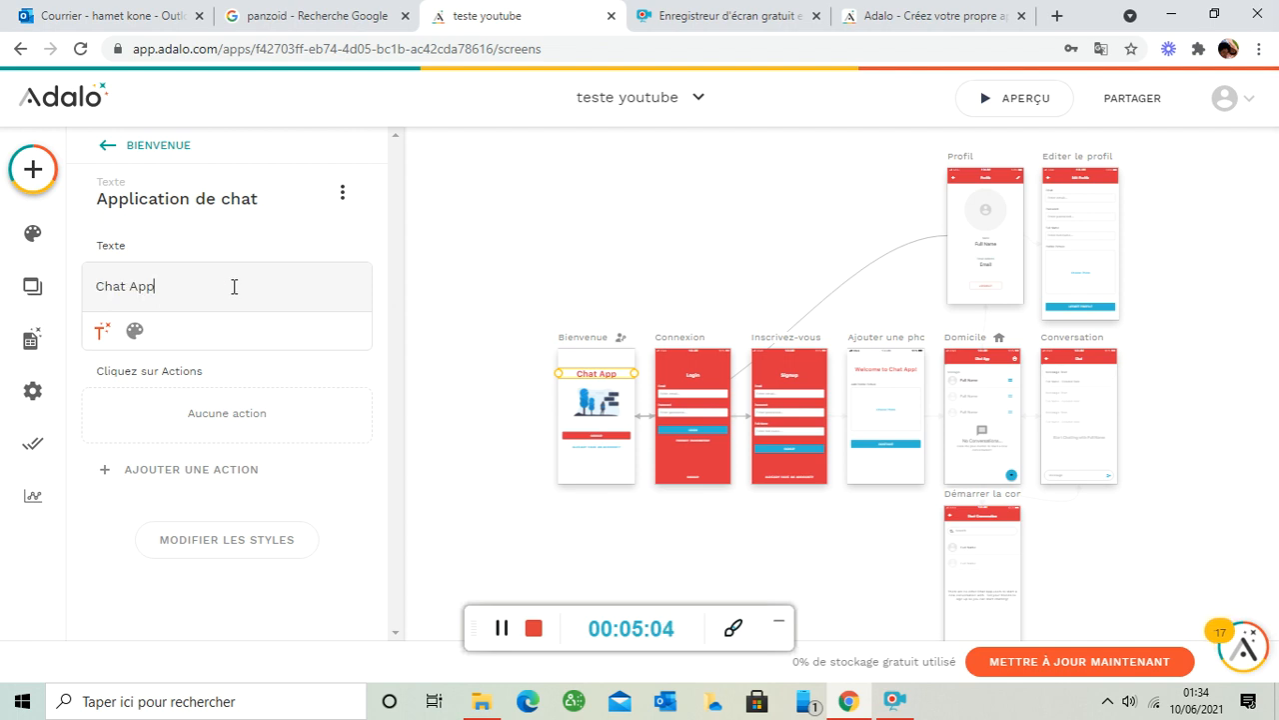
# - Switch Google Translate back so the editor shows in original English
pyautogui.click(1102, 50)
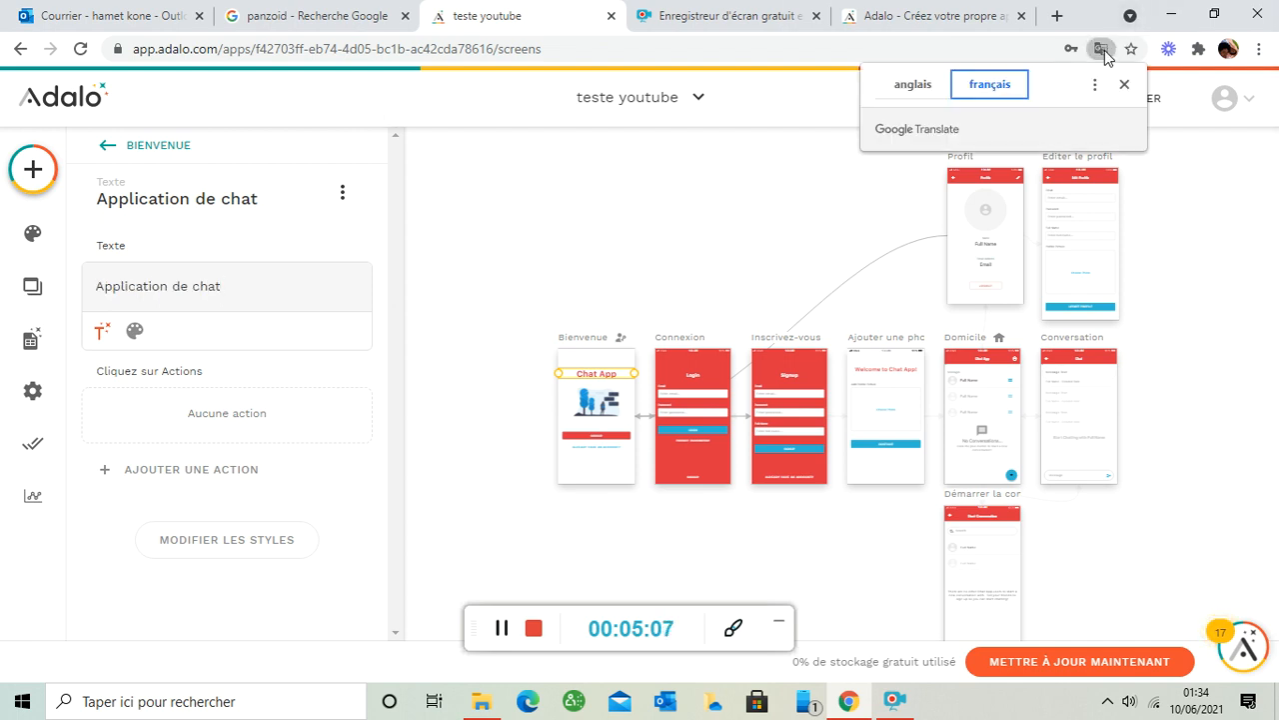
pyautogui.click(912, 86)
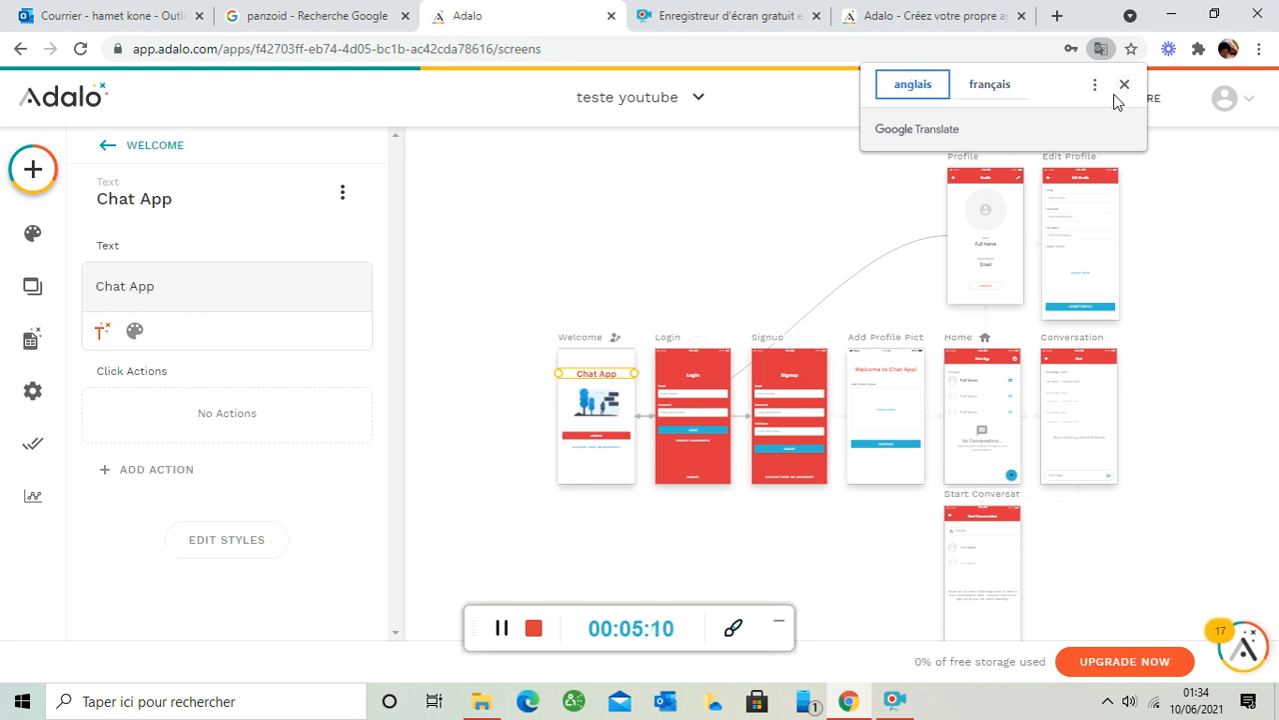
pyautogui.click(207, 284)
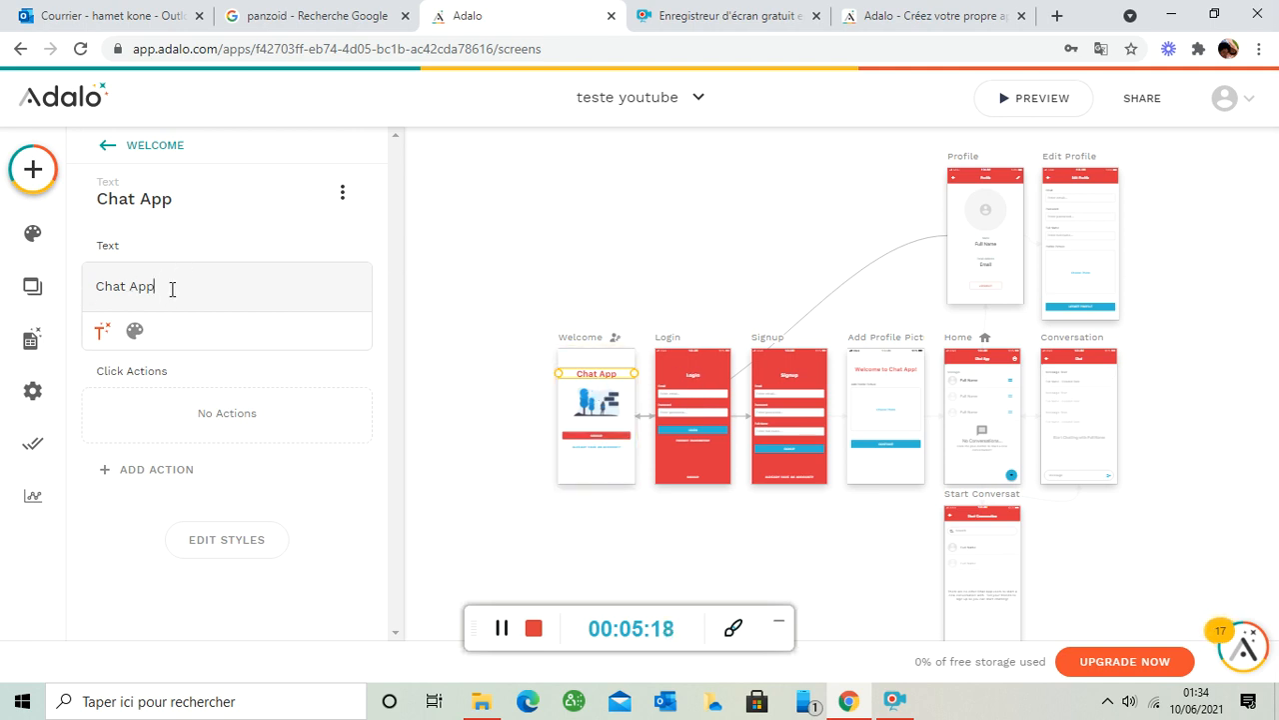
# - Change the Welcome screen title from 'Chat App' to 'test youtube'
pyautogui.press('BackSpace')
pyautogui.press('BackSpace')
pyautogui.press('BackSpace')
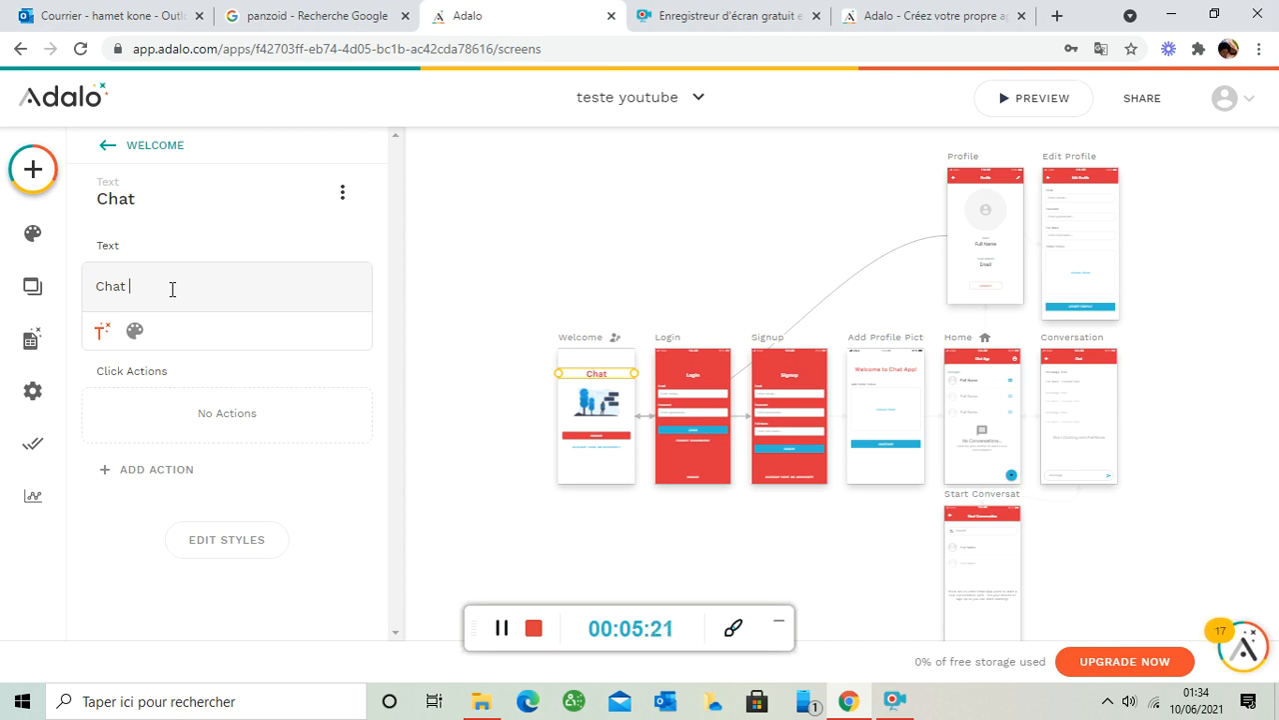
pyautogui.press('BackSpace')
pyautogui.press('BackSpace')
pyautogui.press('BackSpace')
pyautogui.press('BackSpace')
pyautogui.press('BackSpace')
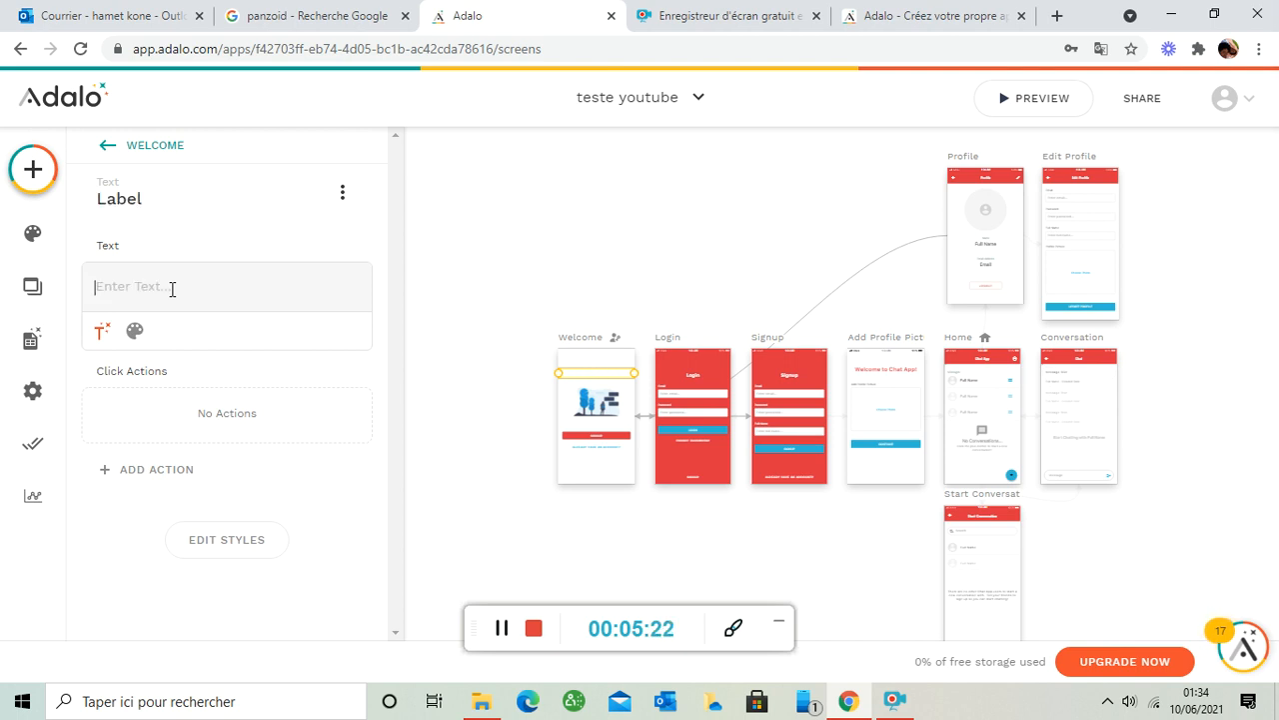
pyautogui.write('test')
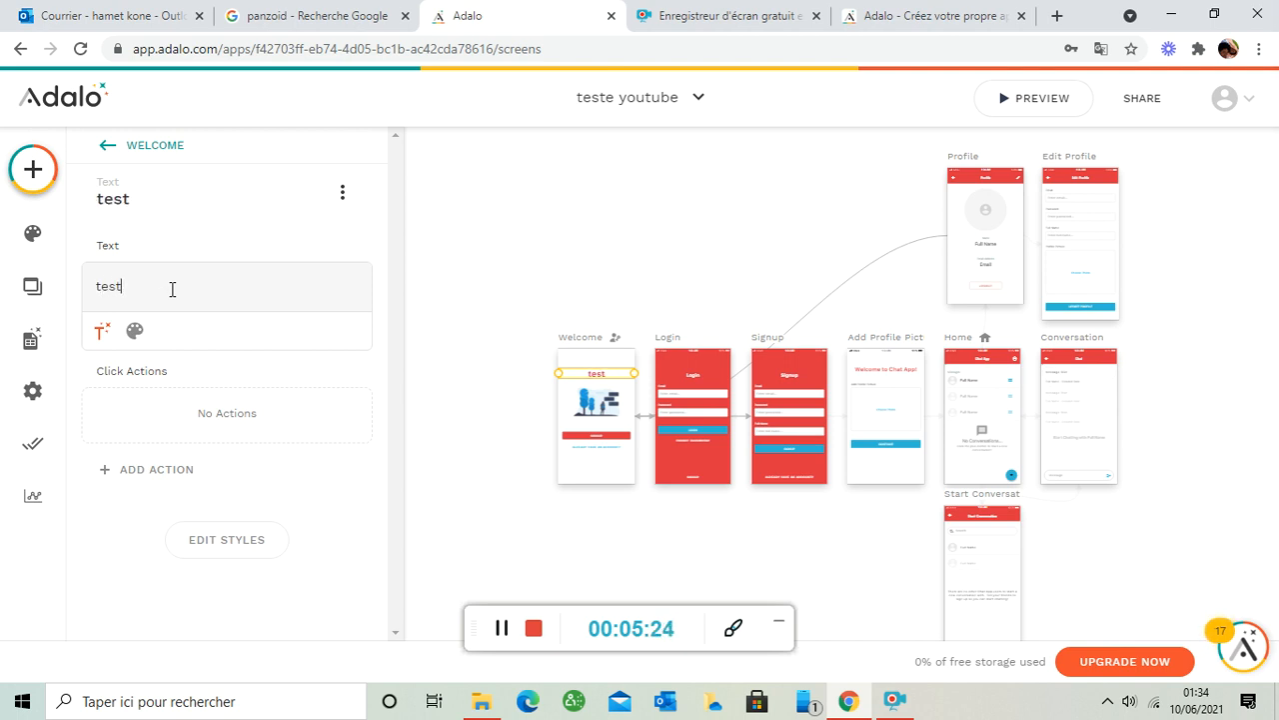
pyautogui.write('e youtube')
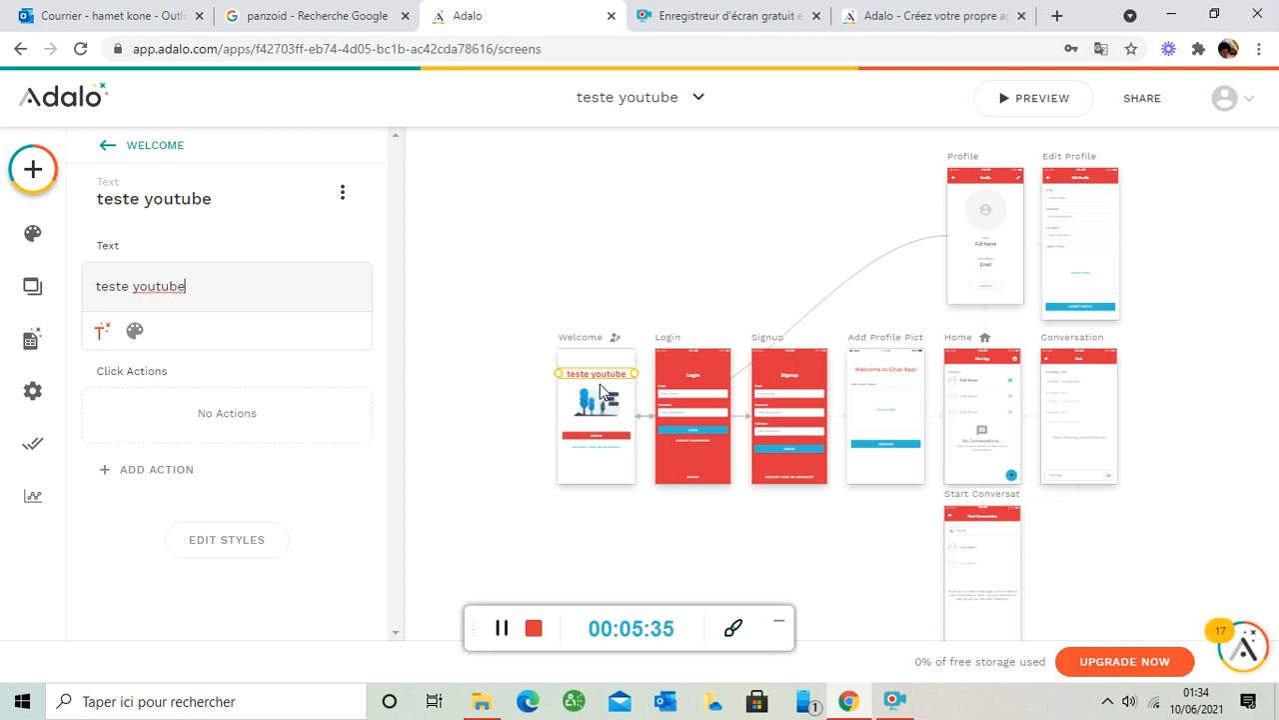
pyautogui.click(129, 286)
pyautogui.press('BackSpace')
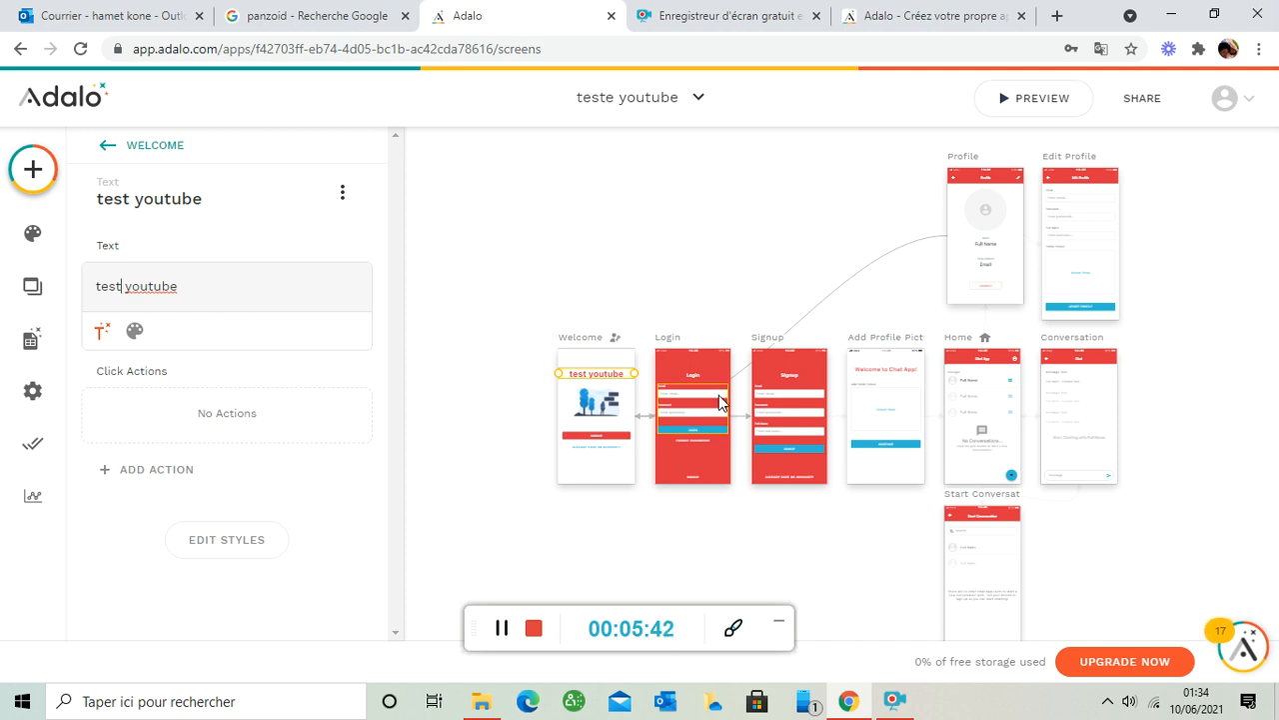
pyautogui.click(596, 405)
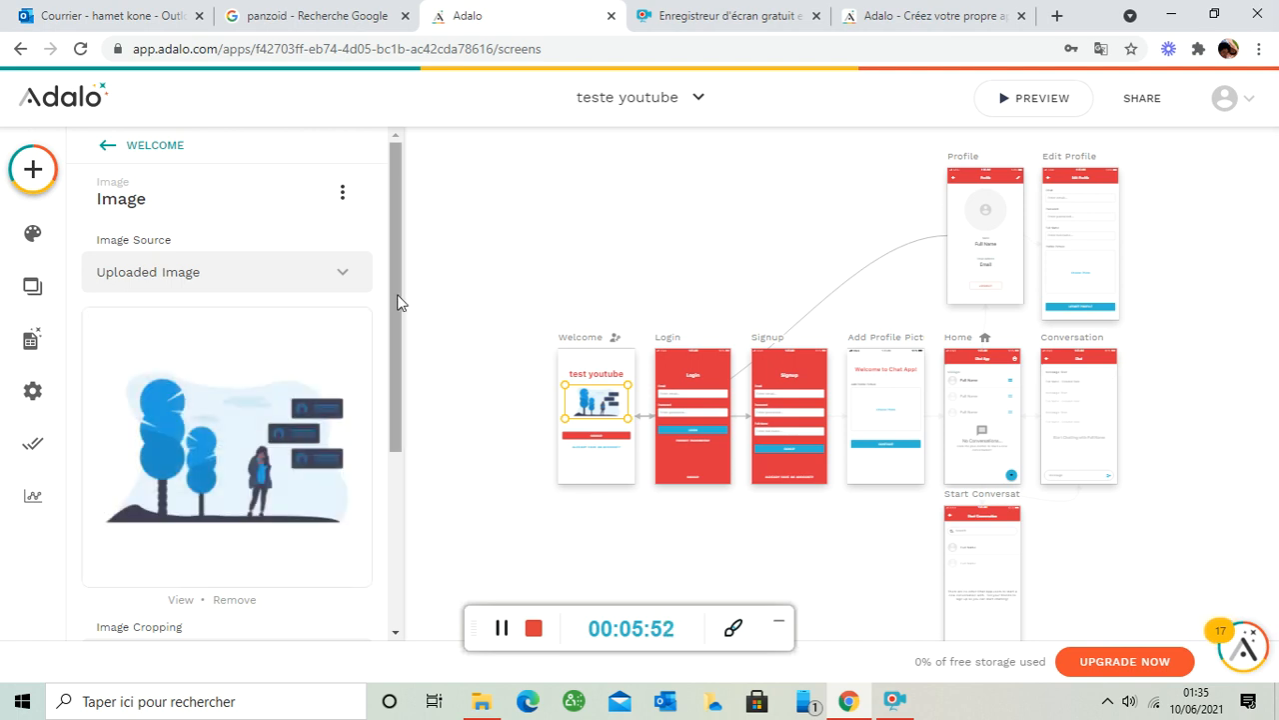
# - Replace the Welcome illustration with the portrait photo from the Images folder
pyautogui.scroll(-2, 398, 360)
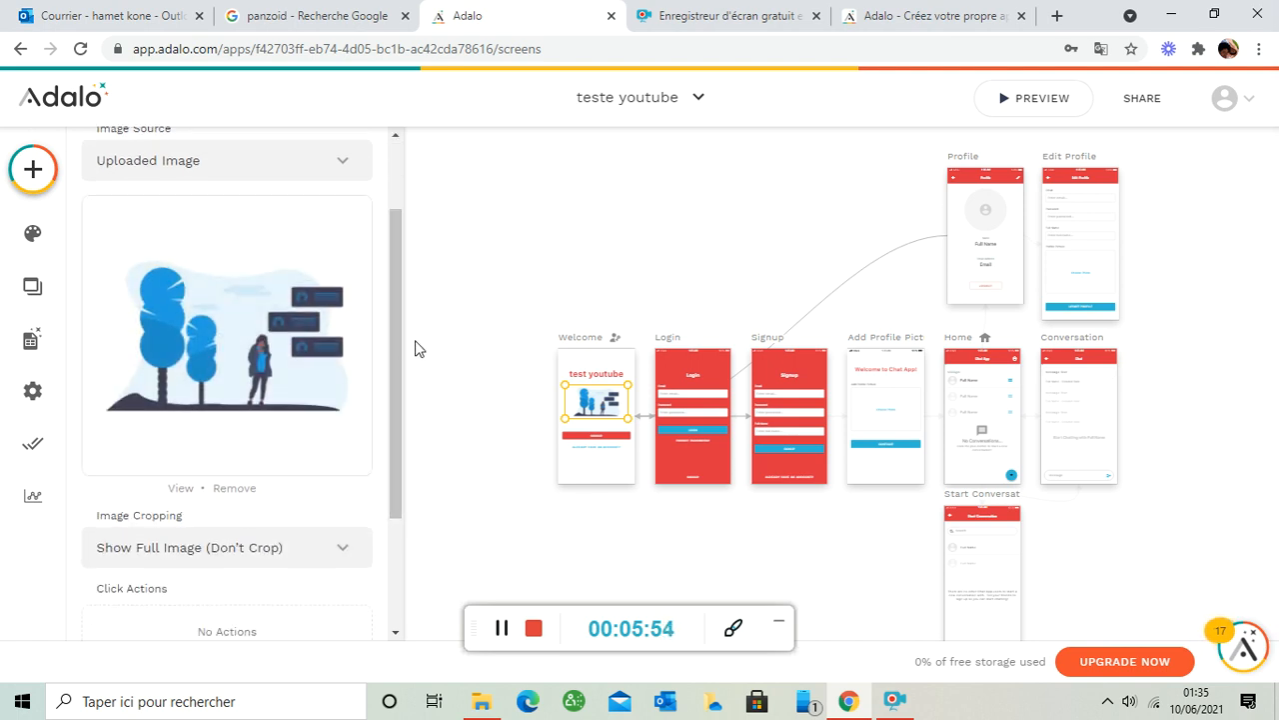
pyautogui.scroll(-1, 396, 380)
pyautogui.scroll(-3, 396, 380)
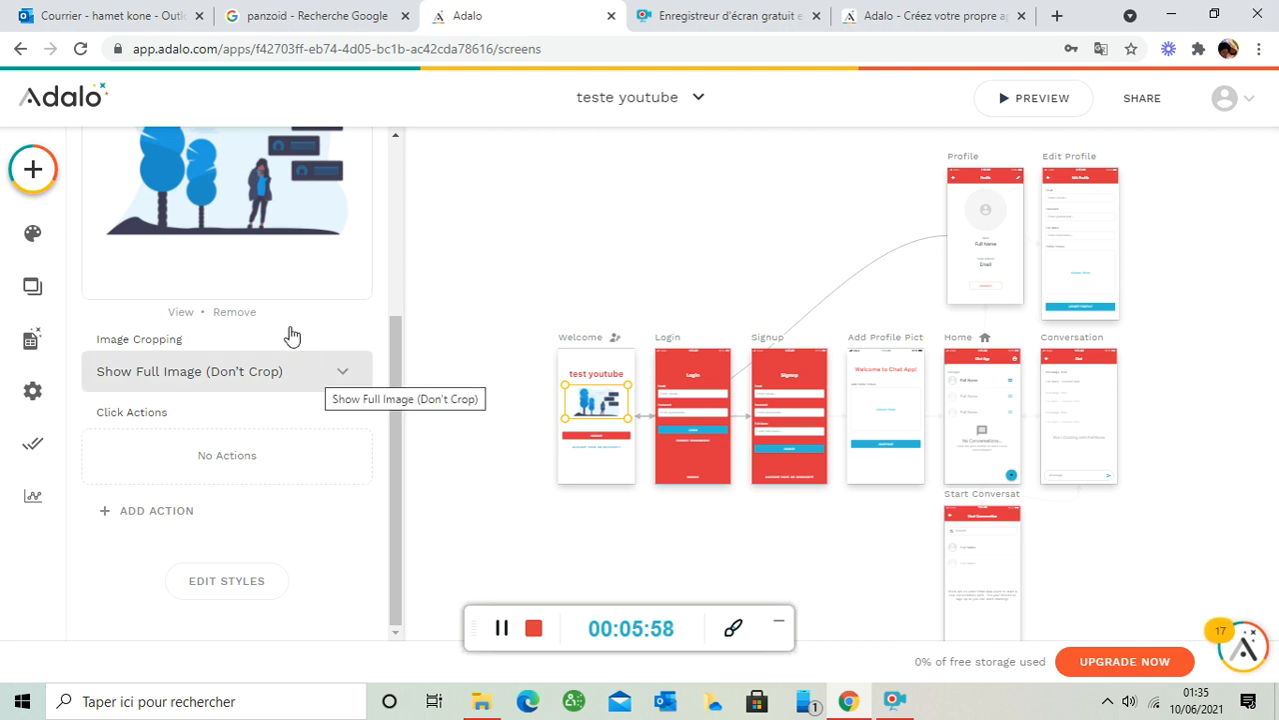
pyautogui.click(222, 317)
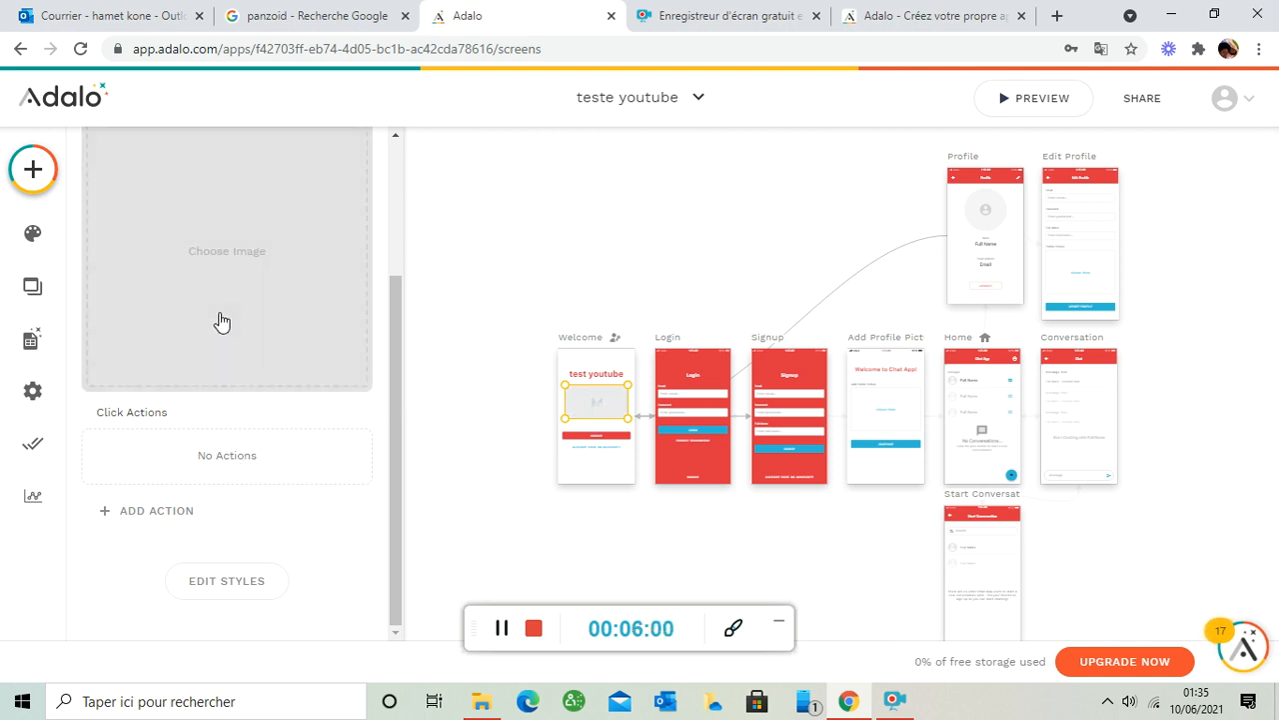
pyautogui.click(228, 254)
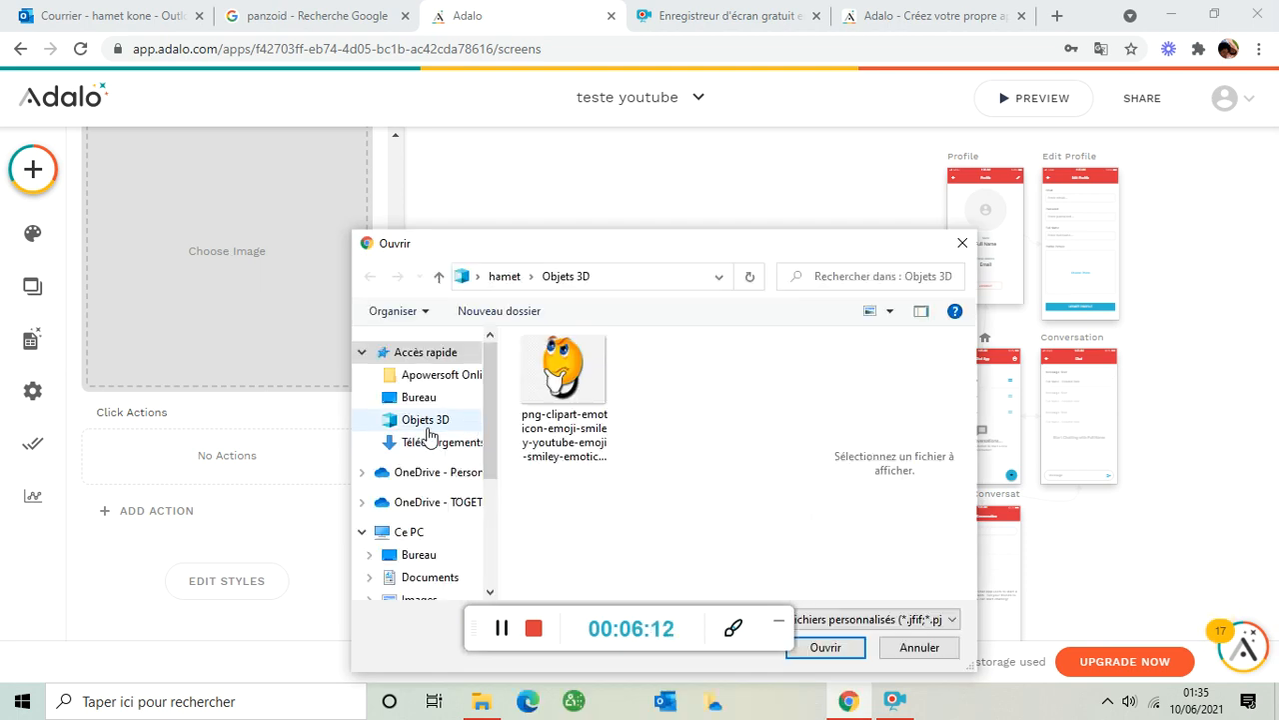
pyautogui.click(428, 427)
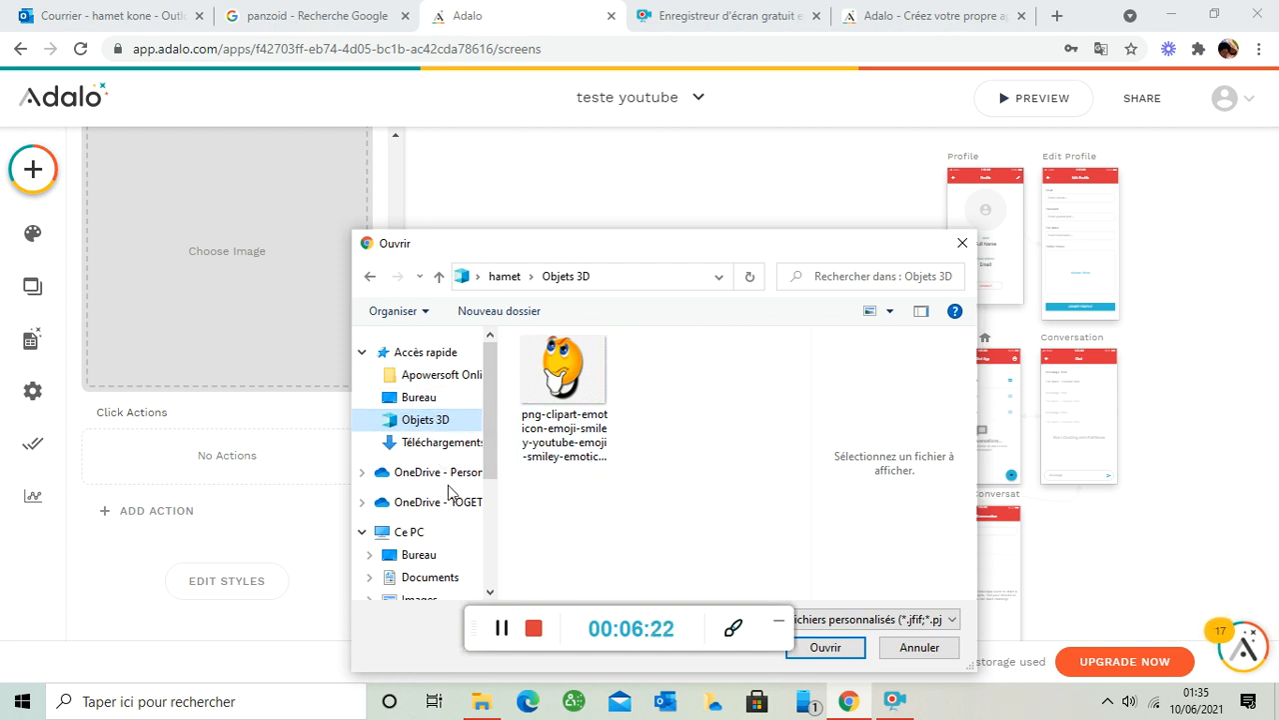
pyautogui.click(437, 596)
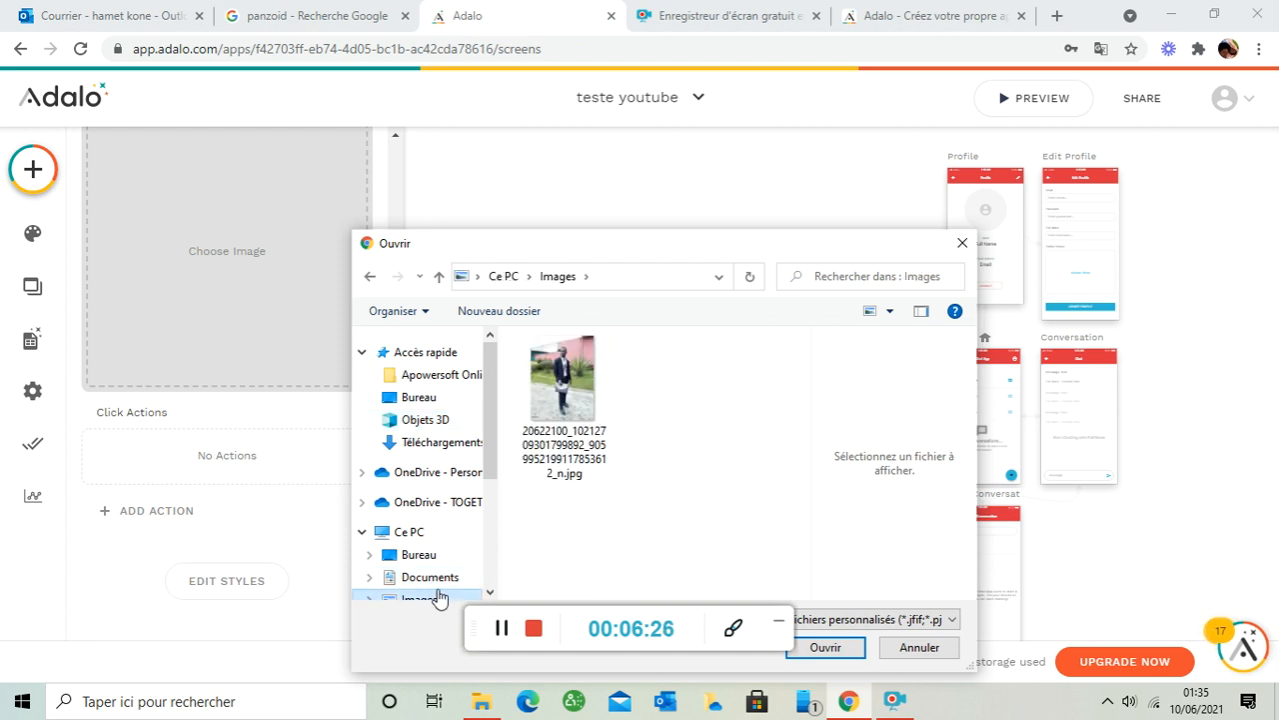
pyautogui.click(675, 375)
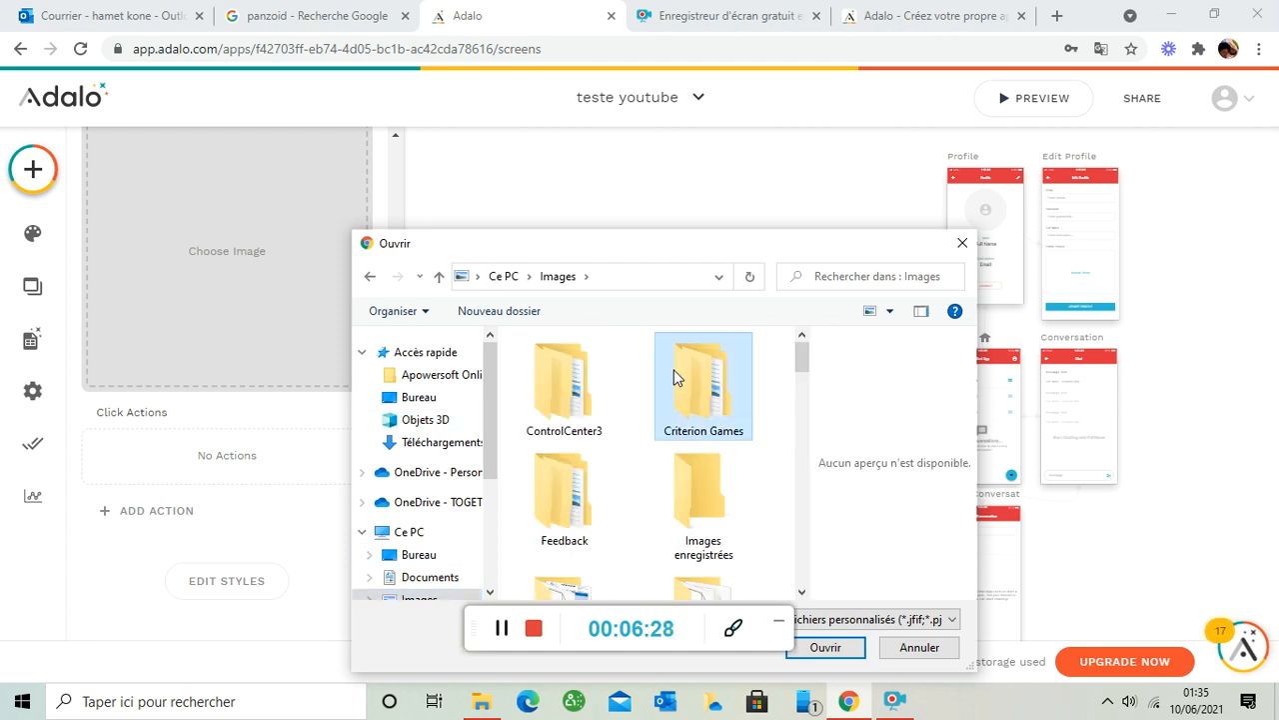
pyautogui.moveTo(799, 351); pyautogui.dragTo(799, 393)
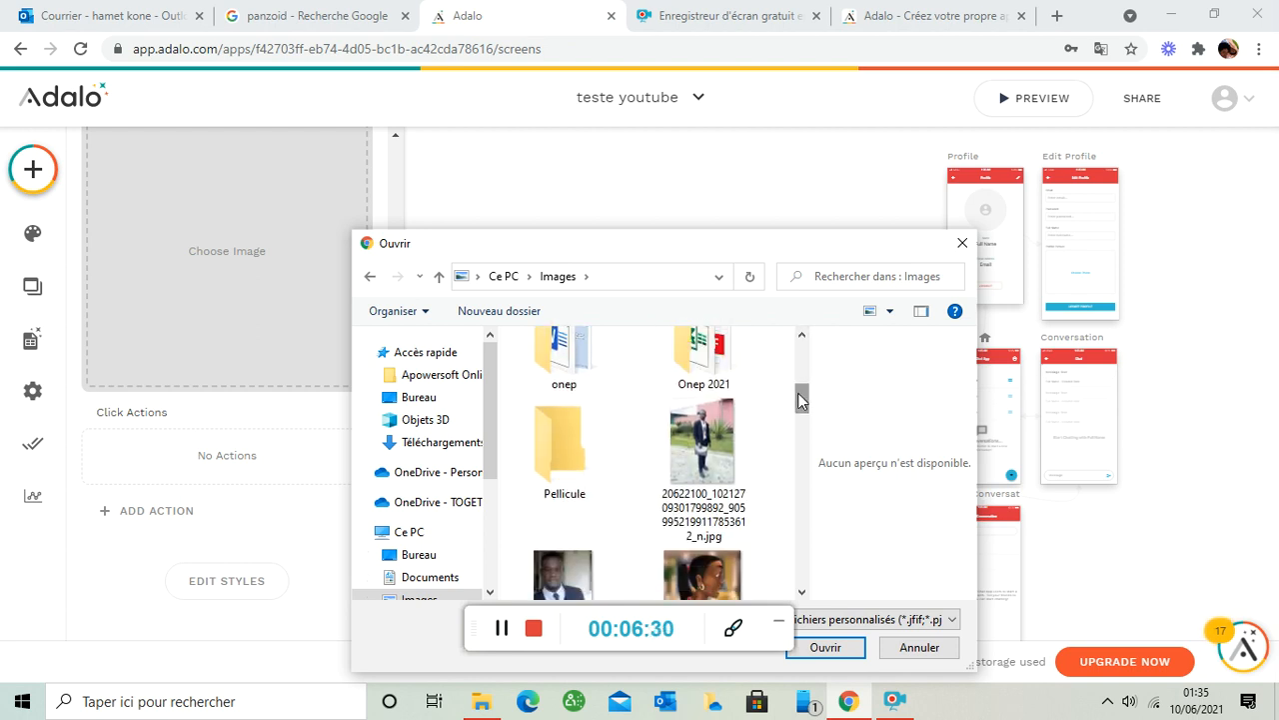
pyautogui.click(581, 560)
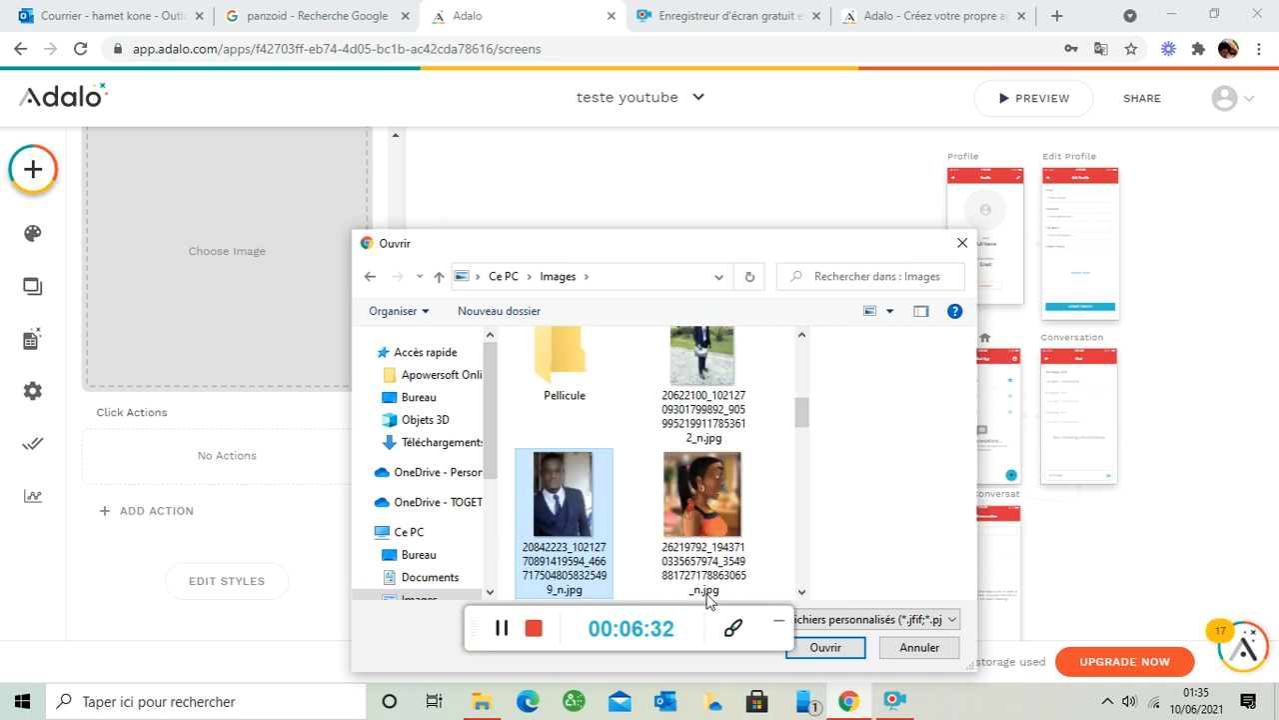
pyautogui.click(825, 648)
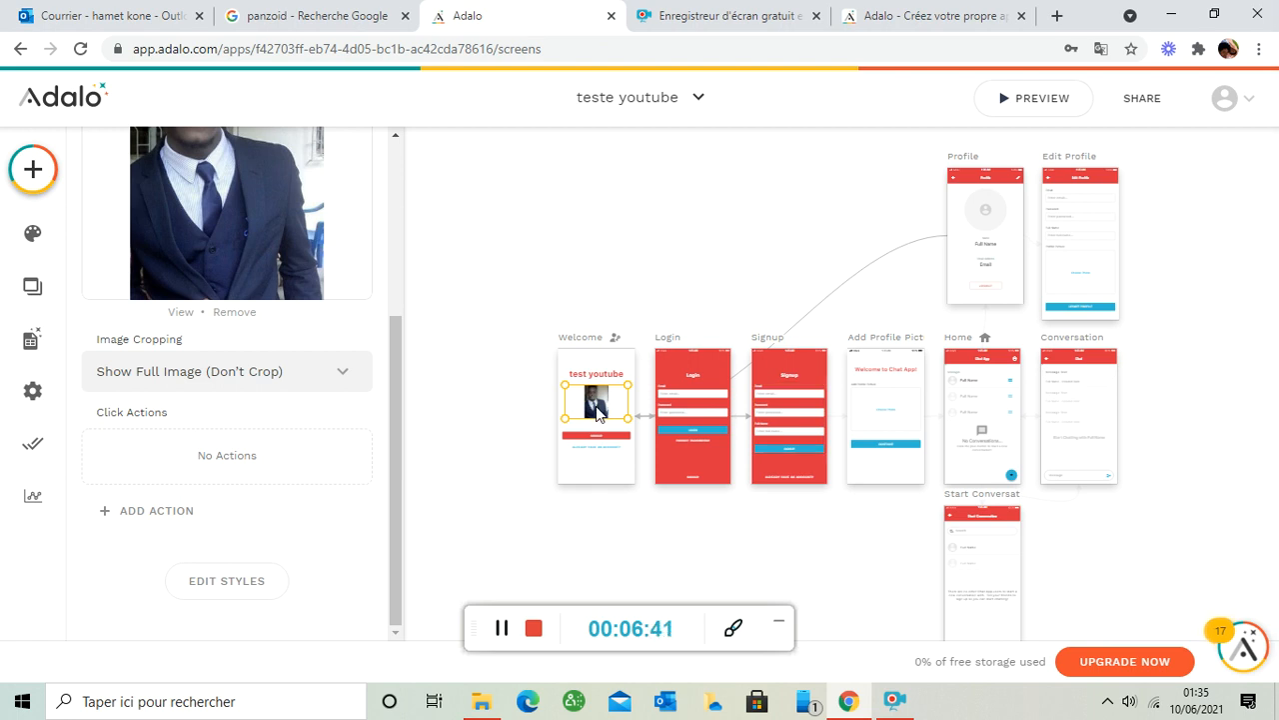
# - Set the image cropping to Show Full Image (Don't Crop)
pyautogui.click(357, 386)
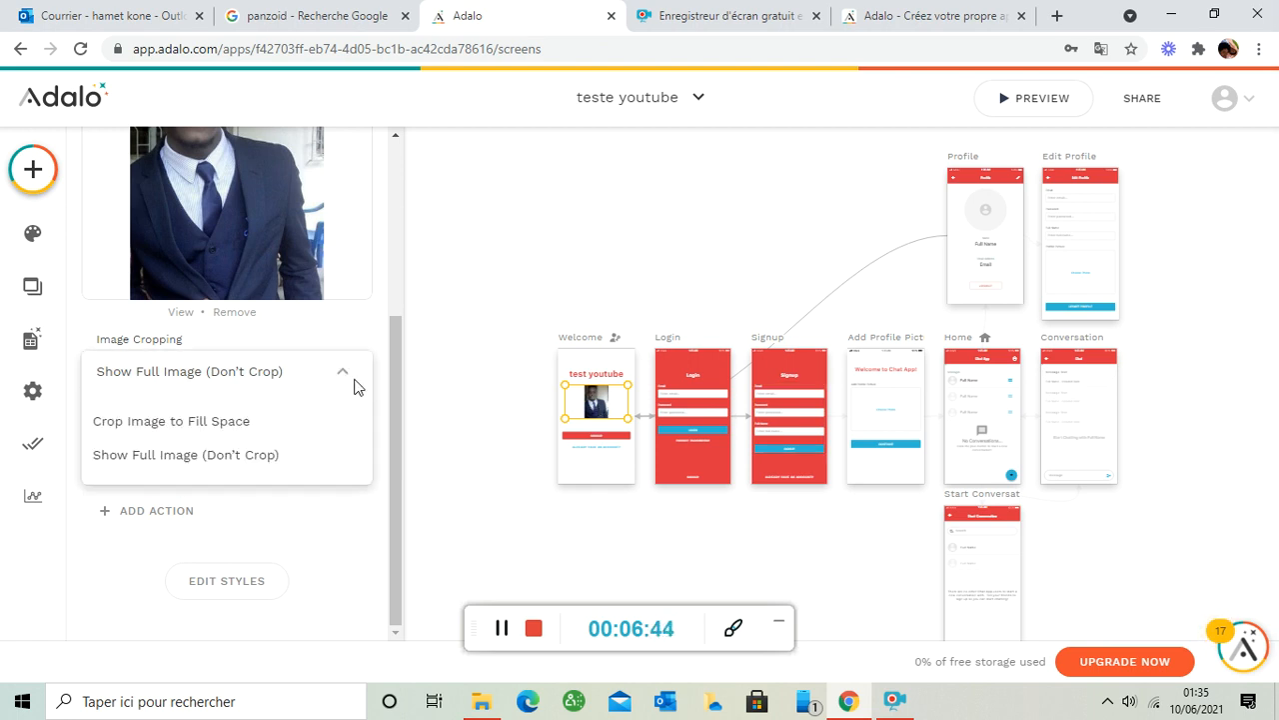
pyautogui.click(250, 457)
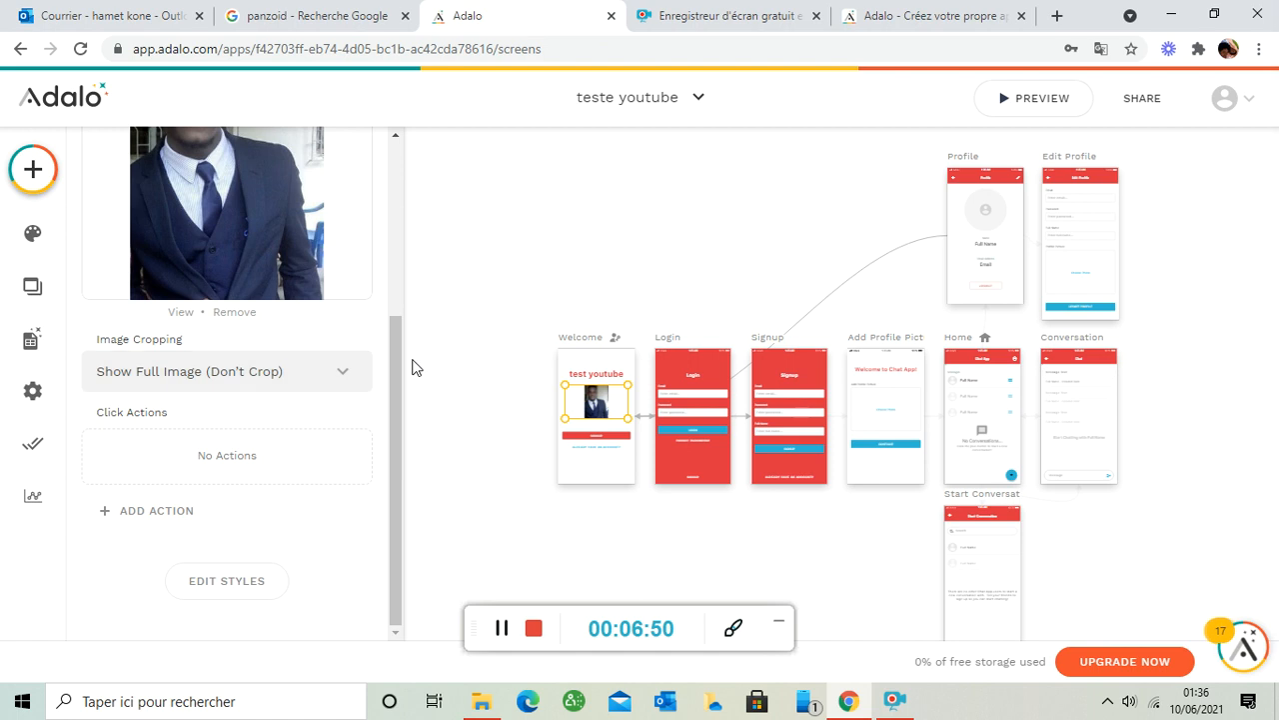
pyautogui.moveTo(394, 364); pyautogui.dragTo(389, 218)
pyautogui.scroll(-3, 365, 396)
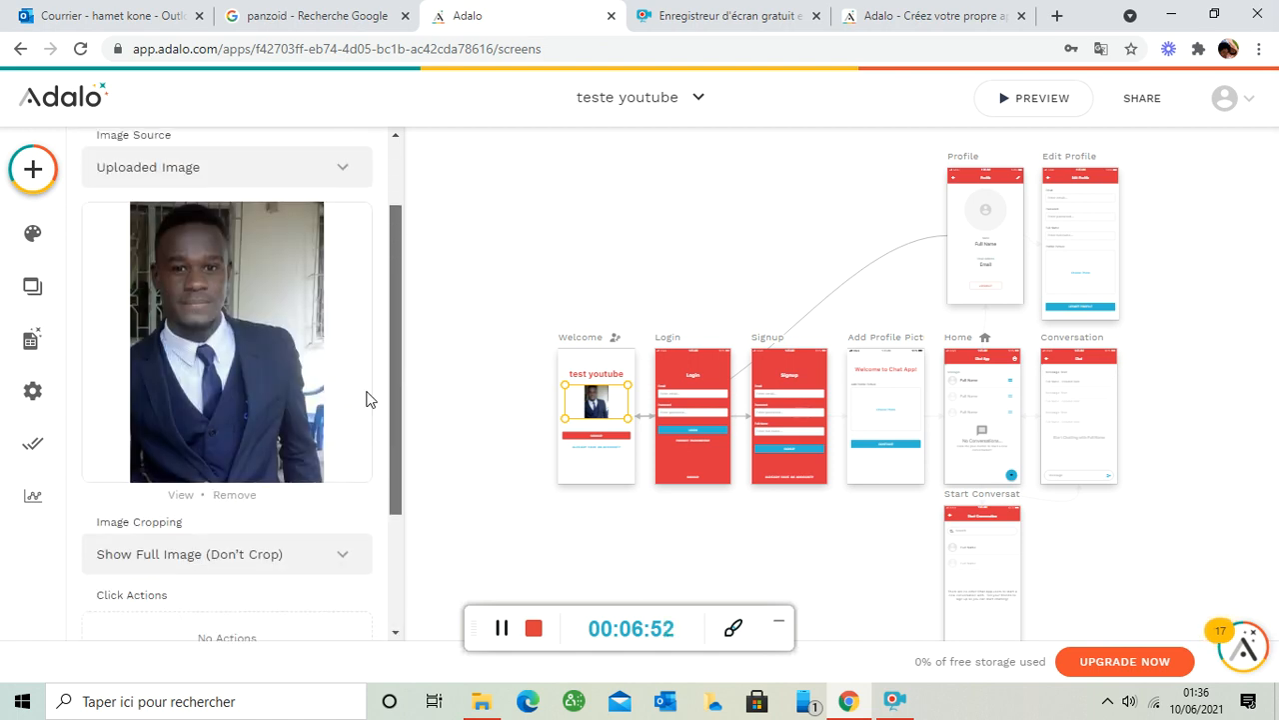
pyautogui.scroll(2, 380, 400)
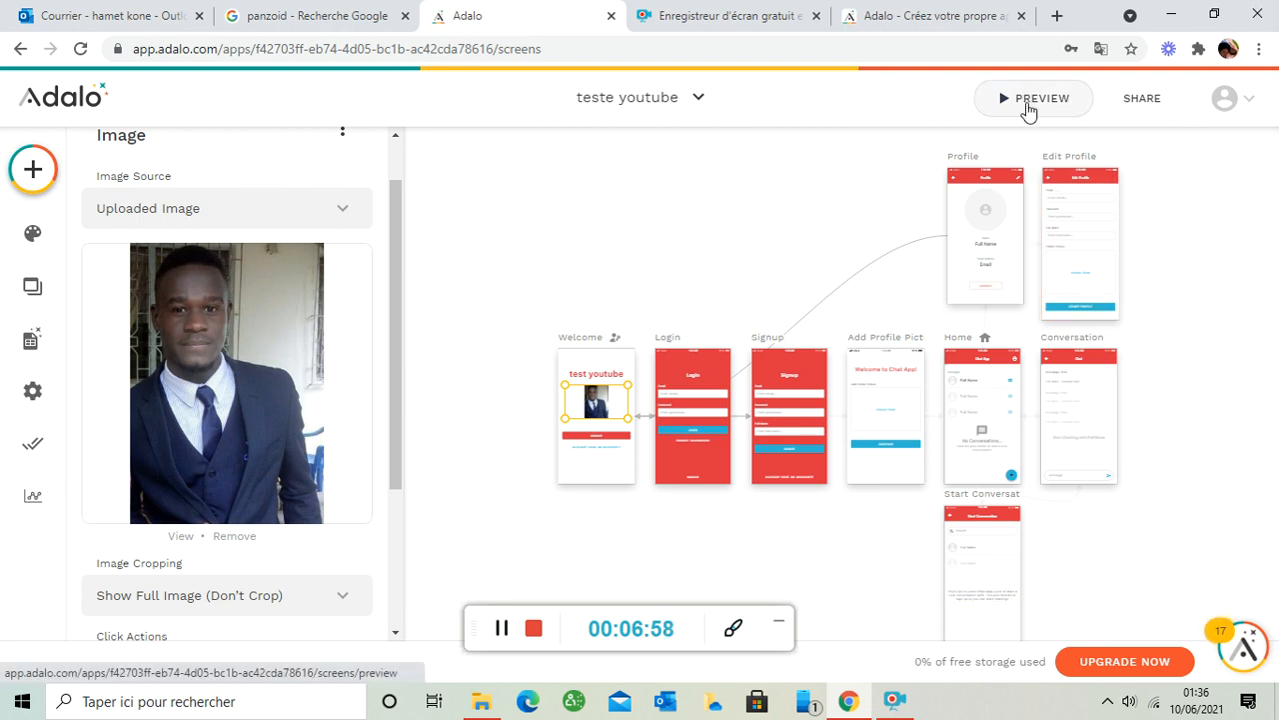
# - Preview the app and sign up a test account by entering an email, password and full name
pyautogui.click(1030, 100)
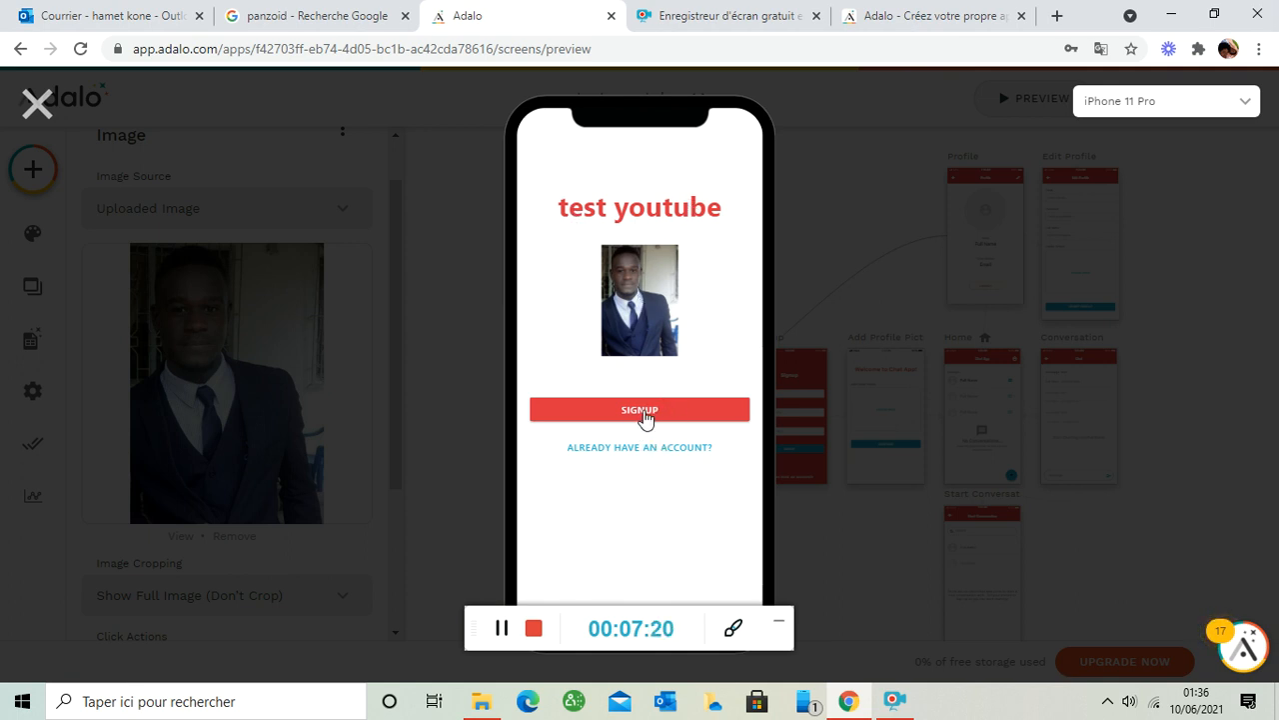
pyautogui.click(640, 411)
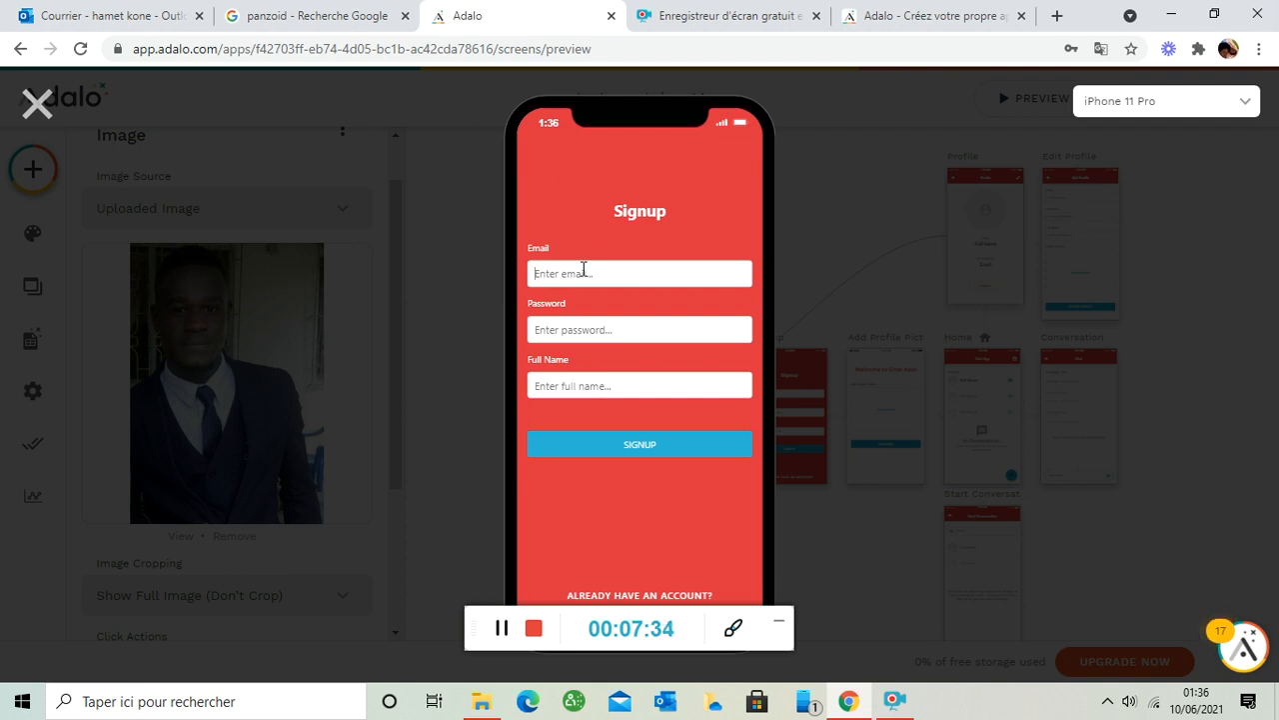
pyautogui.write('Ham')
pyautogui.press('BackSpace')
pyautogui.press('BackSpace')
pyautogui.press('BackSpace')
pyautogui.write('test@gmail')
pyautogui.press('Tab')
pyautogui.write('123456789')
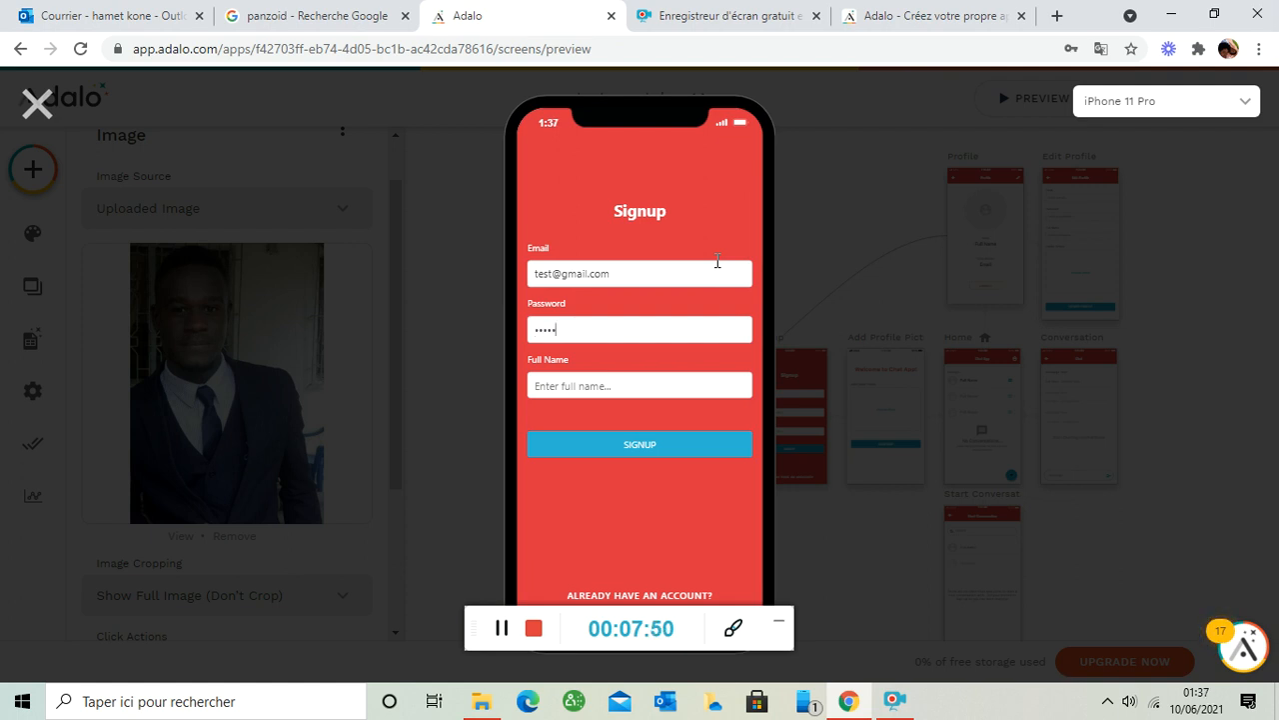
pyautogui.press('Tab')
pyautogui.write('hamet')
pyautogui.click(639, 445)
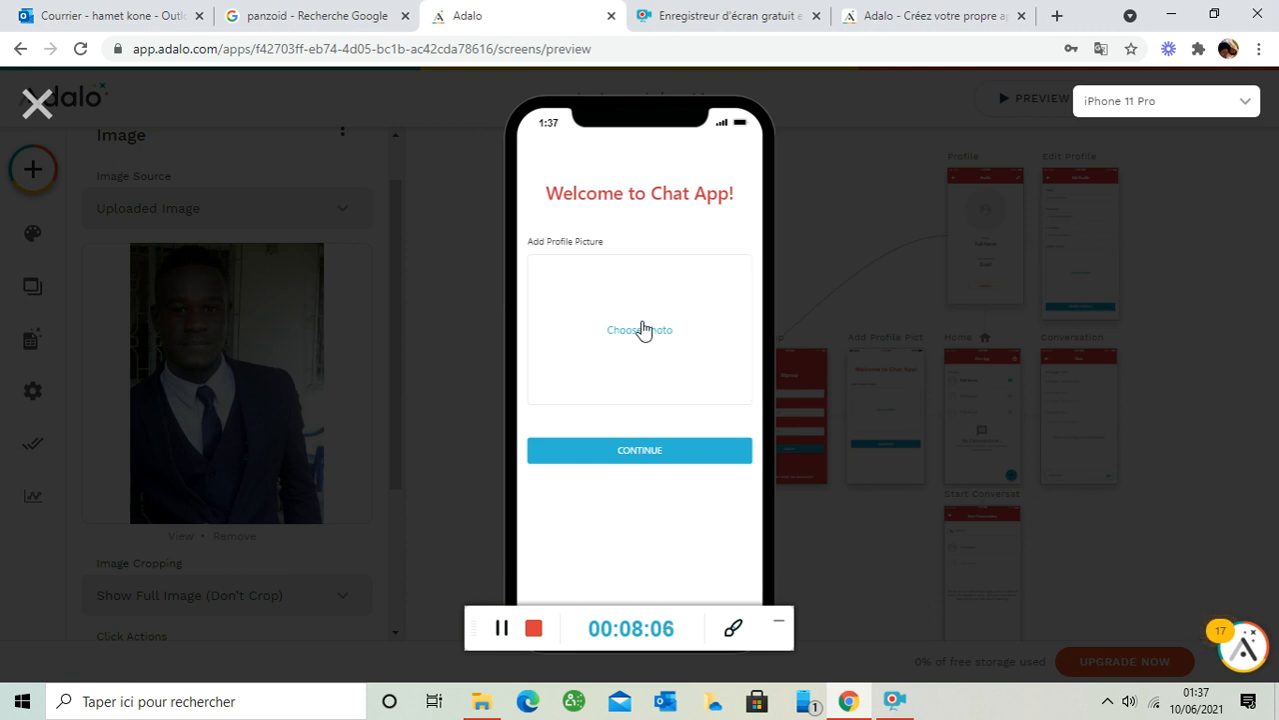
# - Choose a photo from the Images folder as the profile picture
pyautogui.click(643, 330)
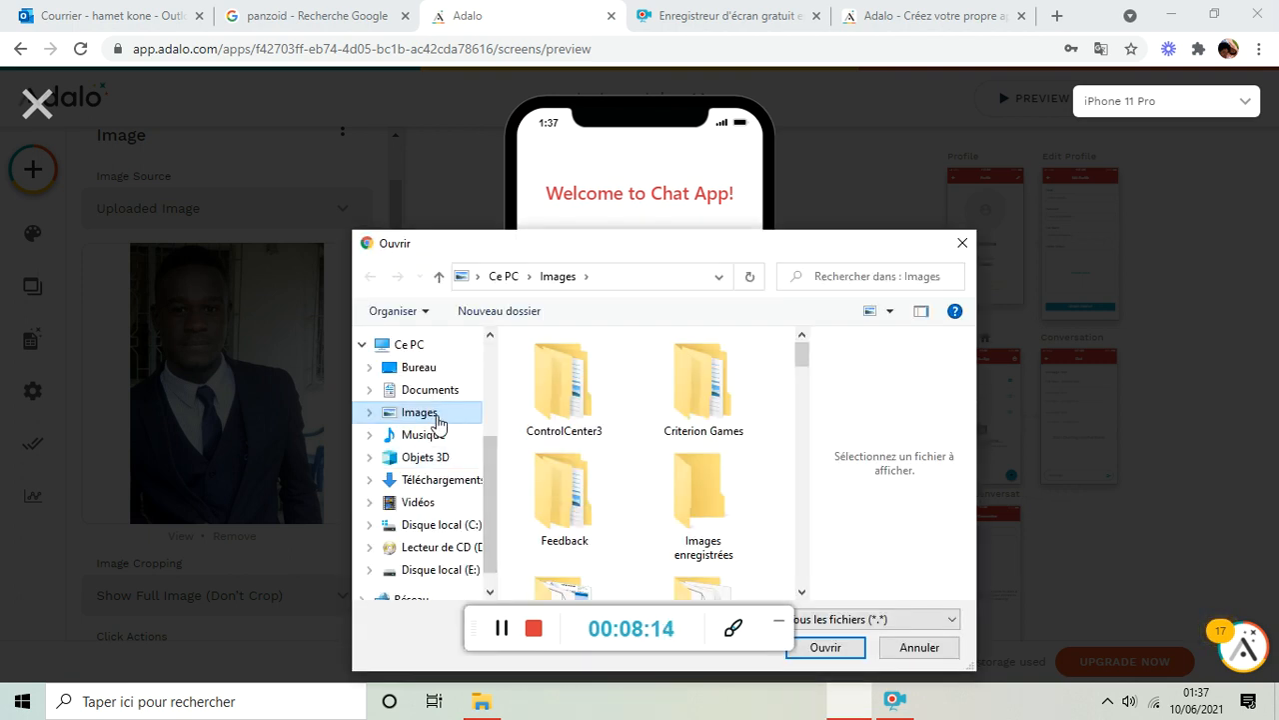
pyautogui.scroll(-1, 809, 360)
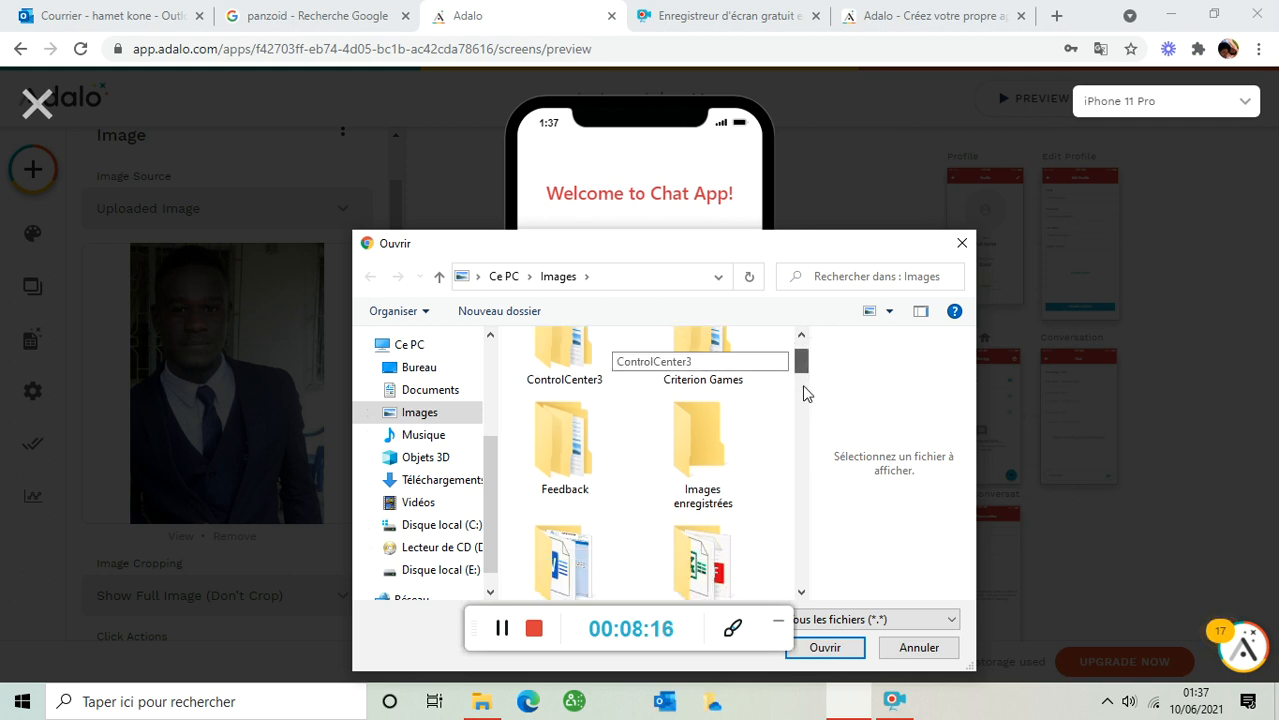
pyautogui.scroll(-3, 803, 366)
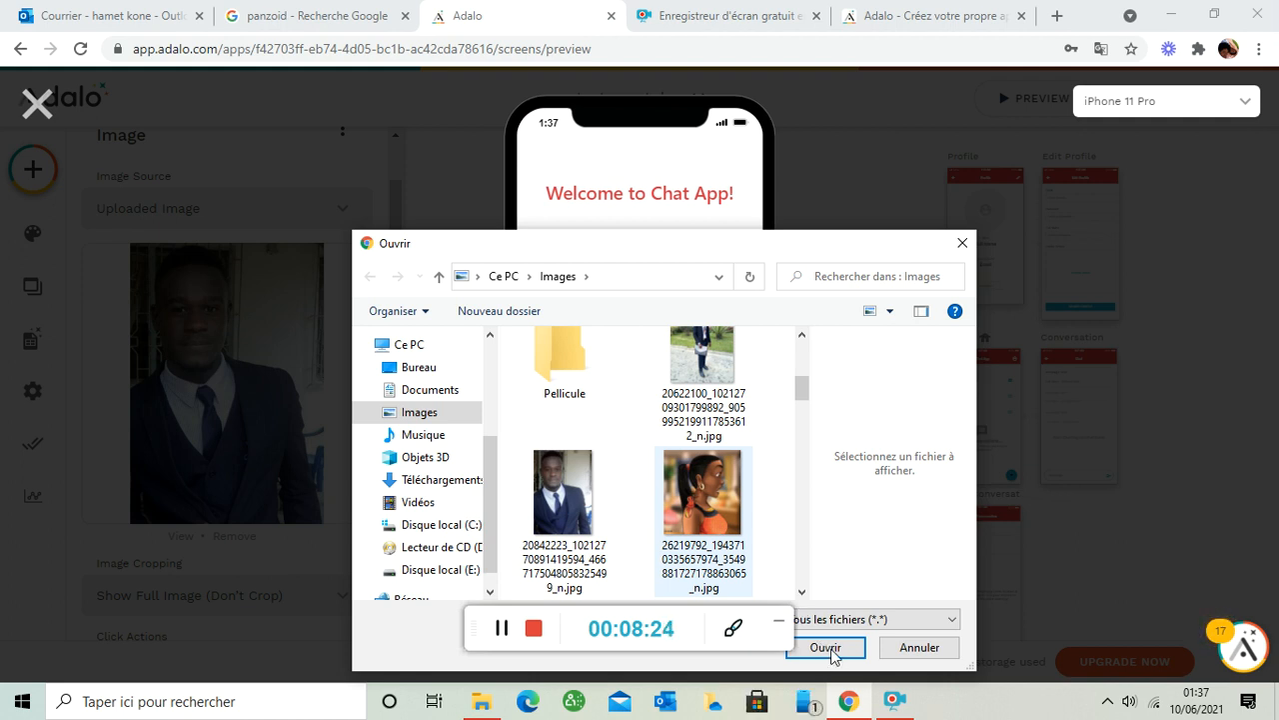
pyautogui.click(828, 649)
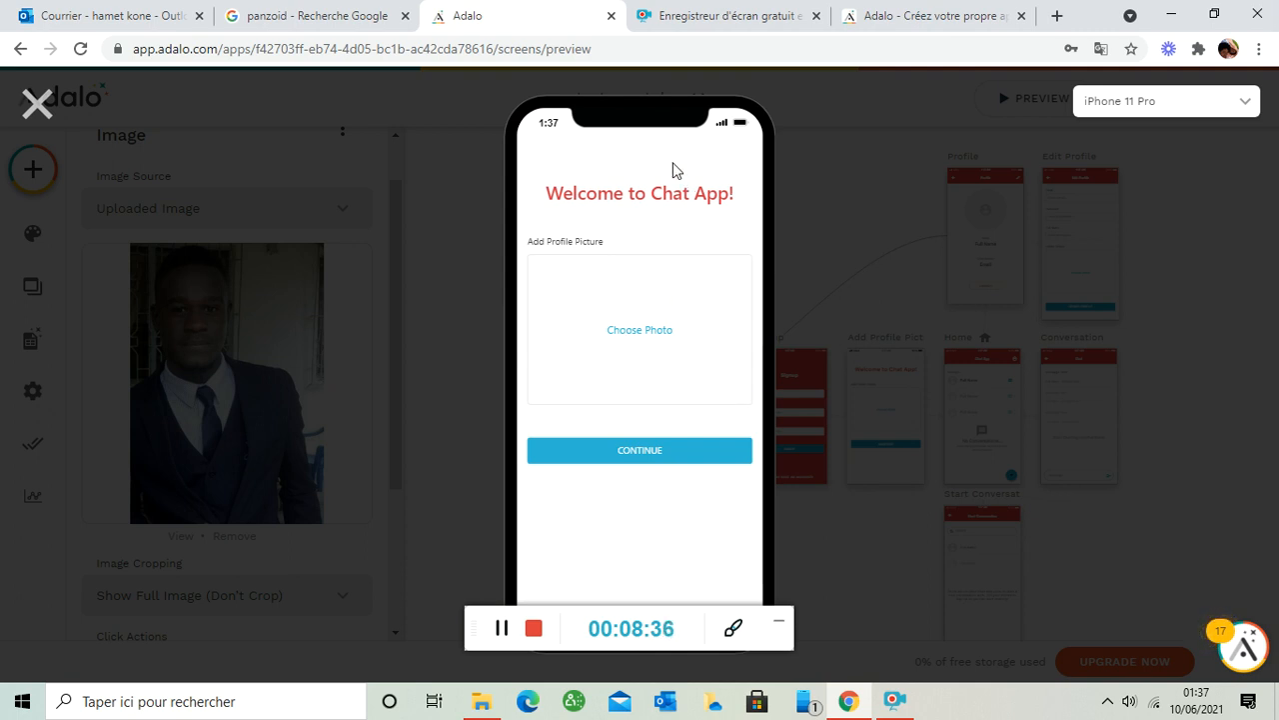
# - Pick a profile photo a second time; the preview's picture area still shows empty
pyautogui.click(645, 316)
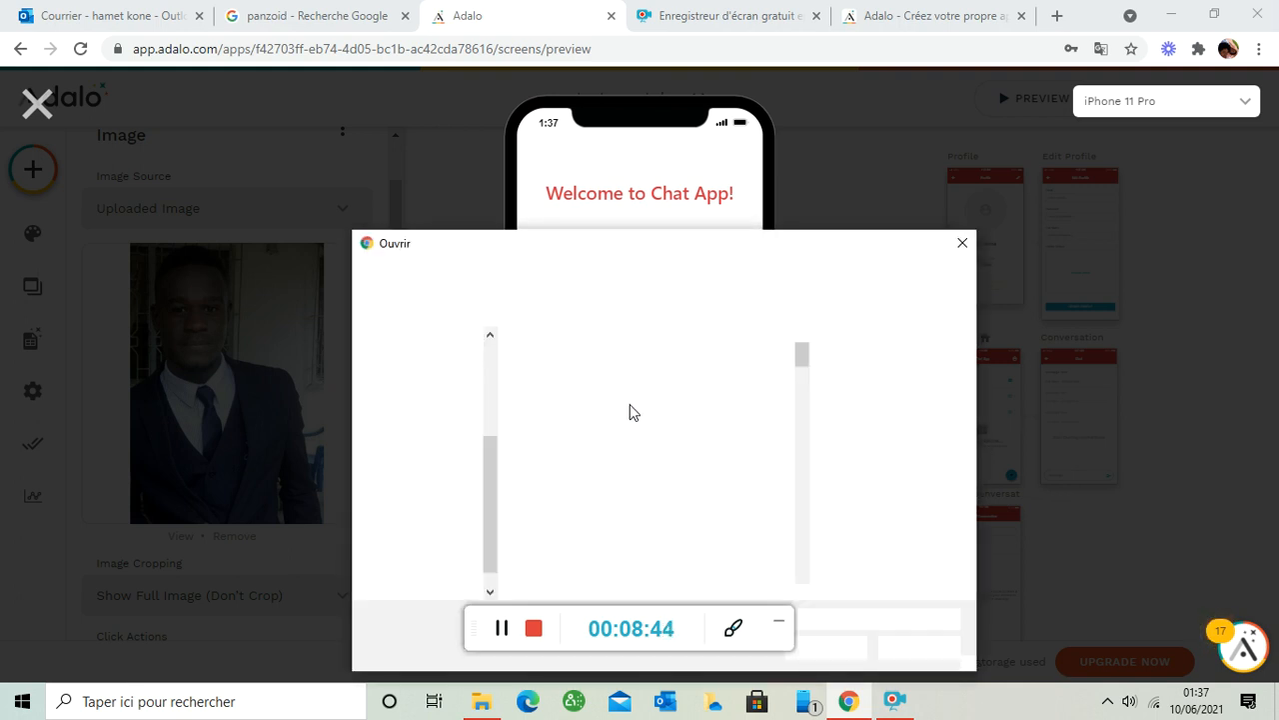
pyautogui.scroll(-1, 804, 356)
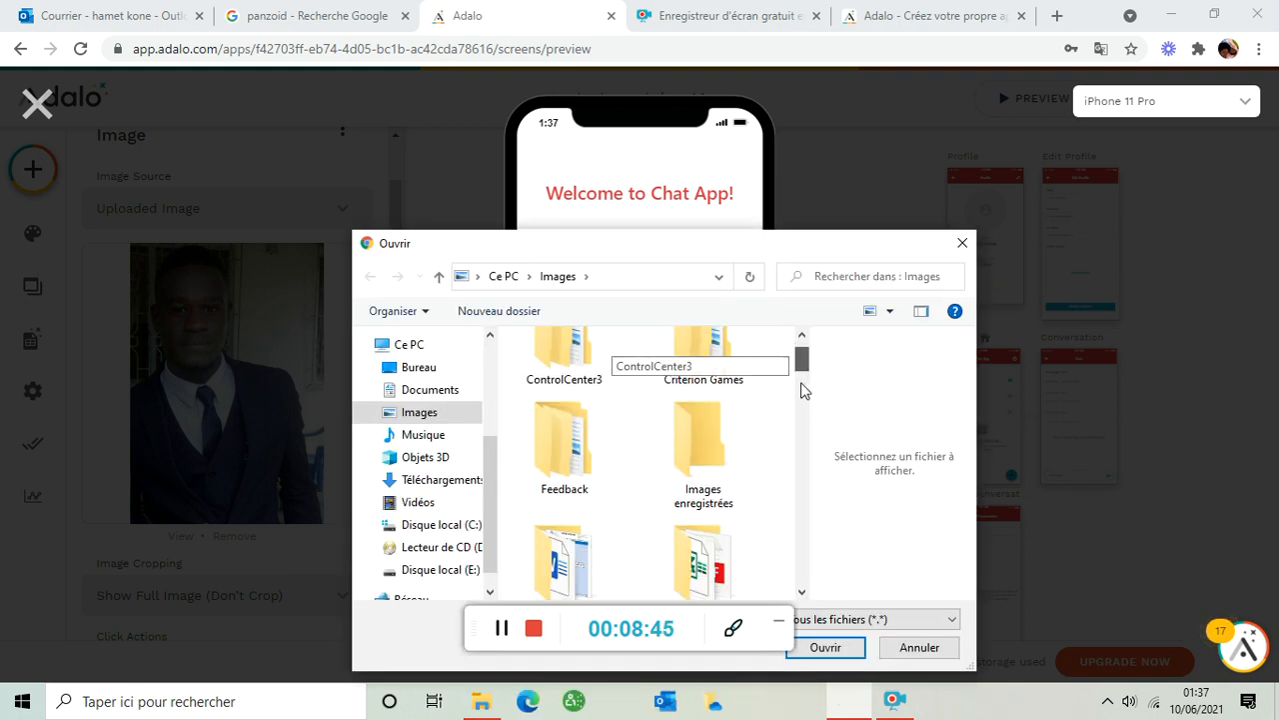
pyautogui.click(804, 389)
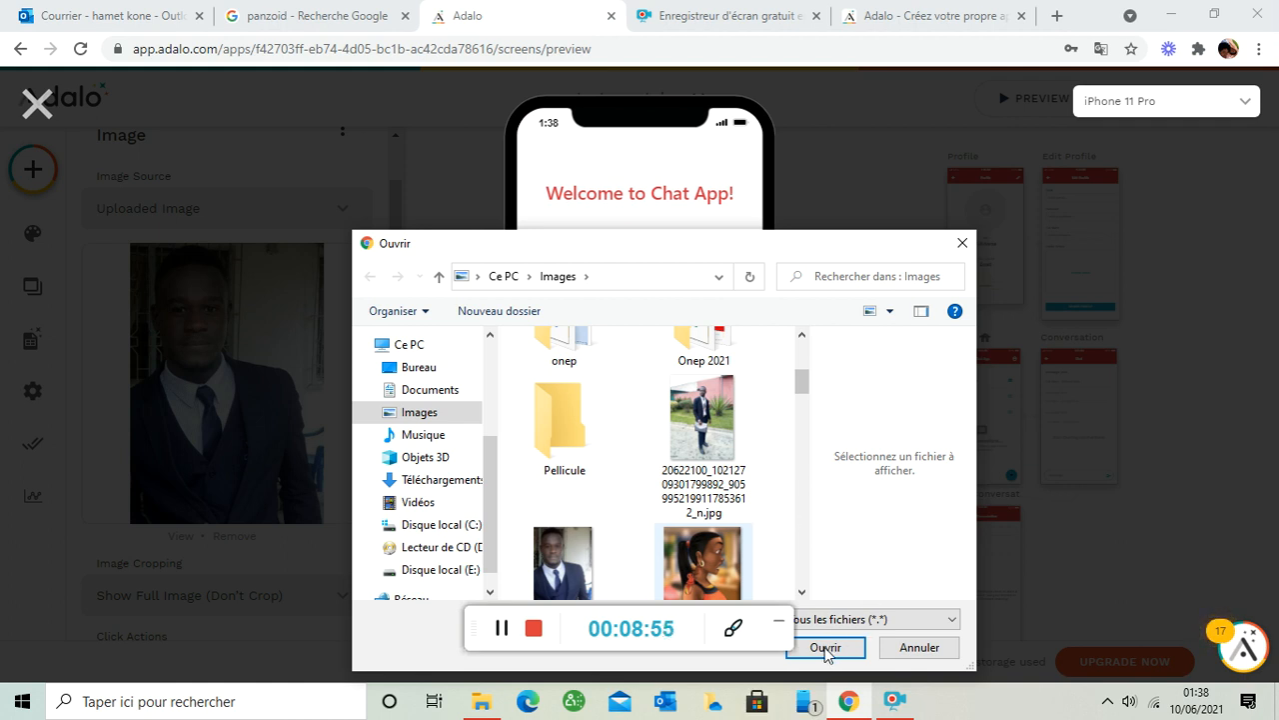
pyautogui.click(825, 648)
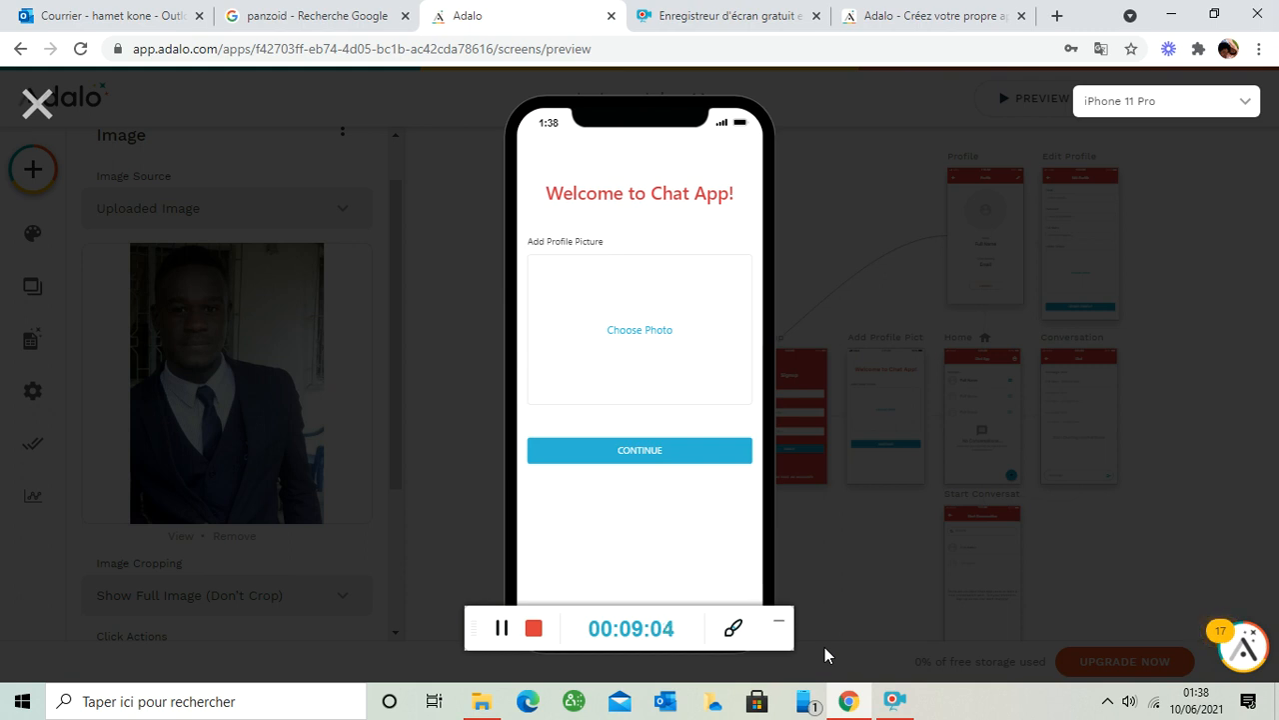
pyautogui.moveTo(479, 626); pyautogui.dragTo(154, 443)
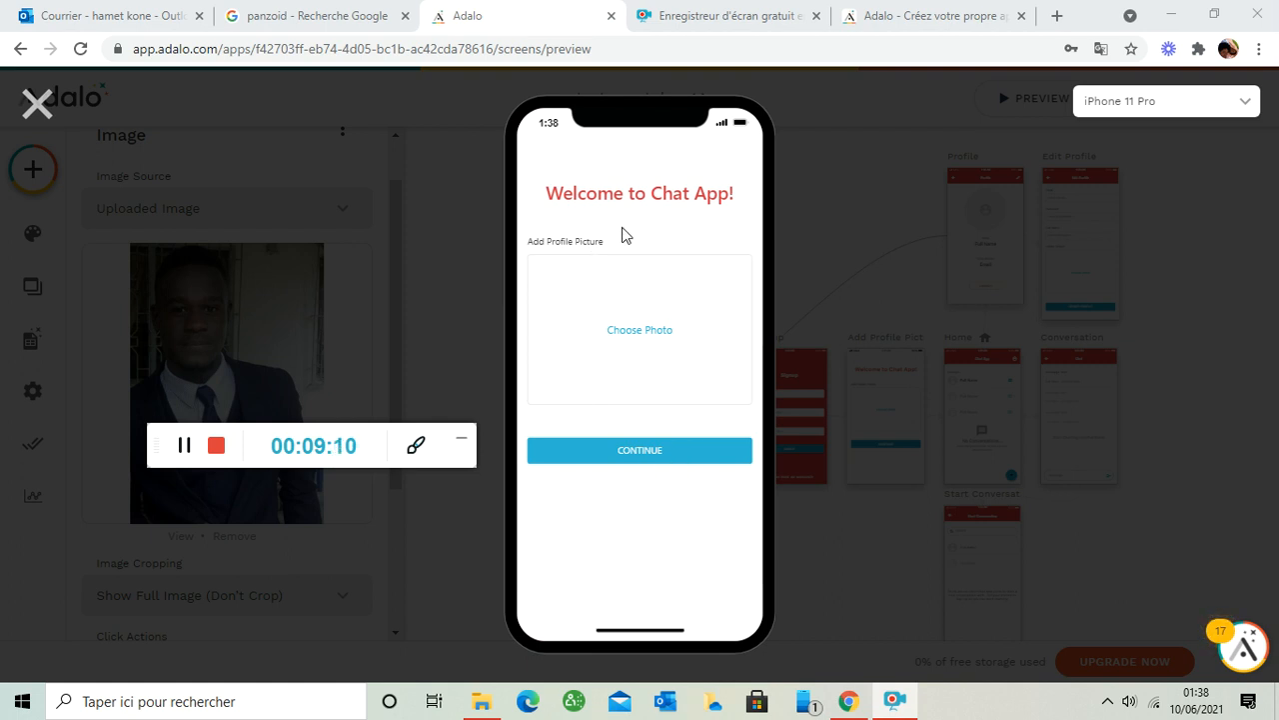
pyautogui.click(642, 331)
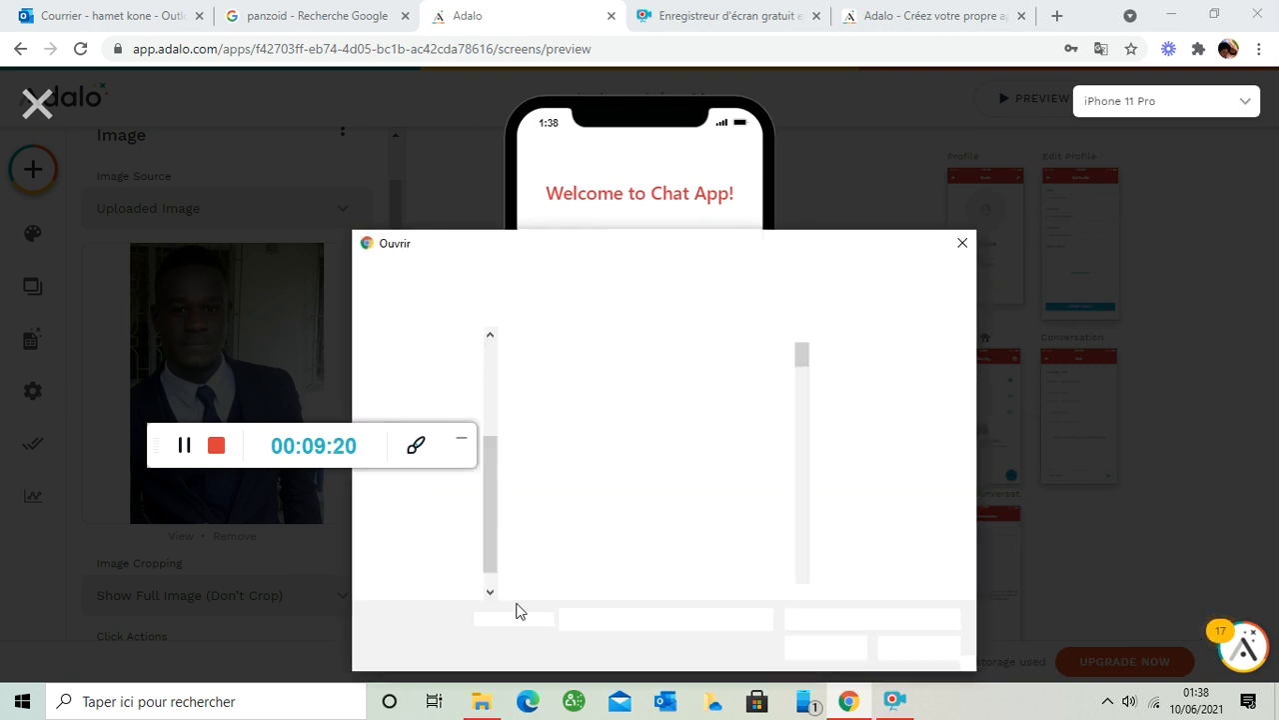
pyautogui.moveTo(801, 353); pyautogui.dragTo(802, 530)
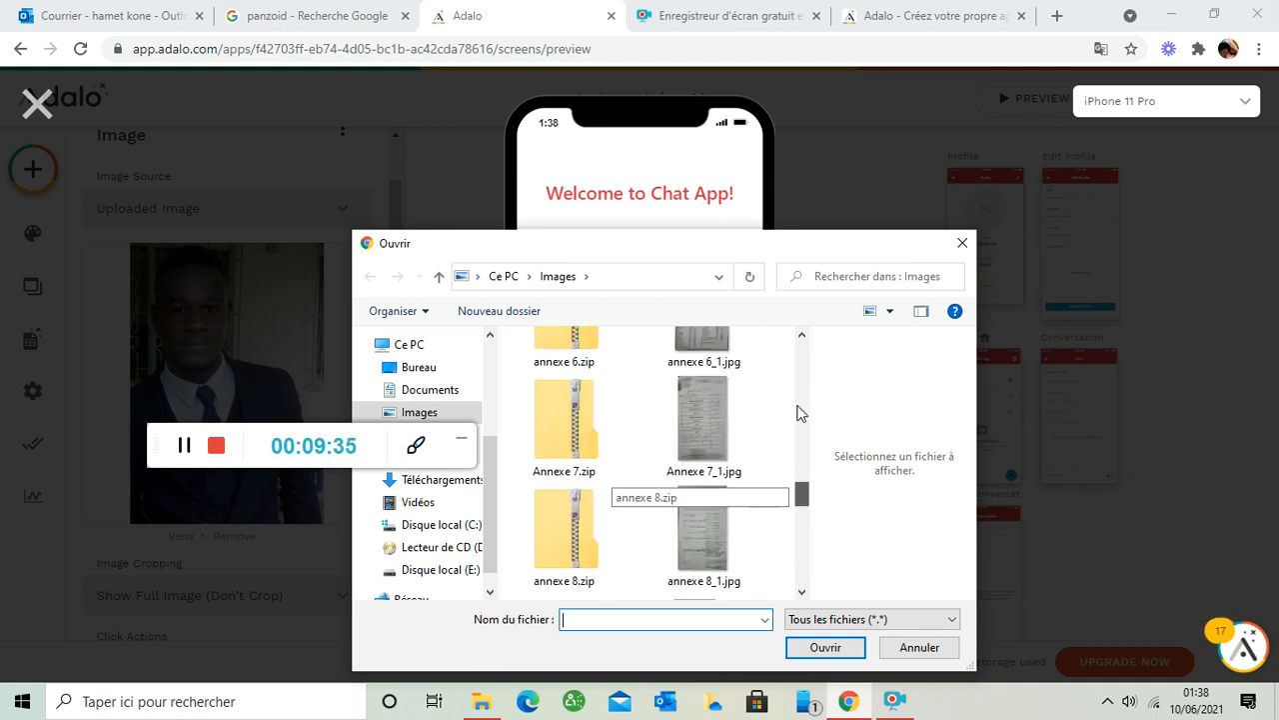
pyautogui.moveTo(800, 413); pyautogui.dragTo(808, 551)
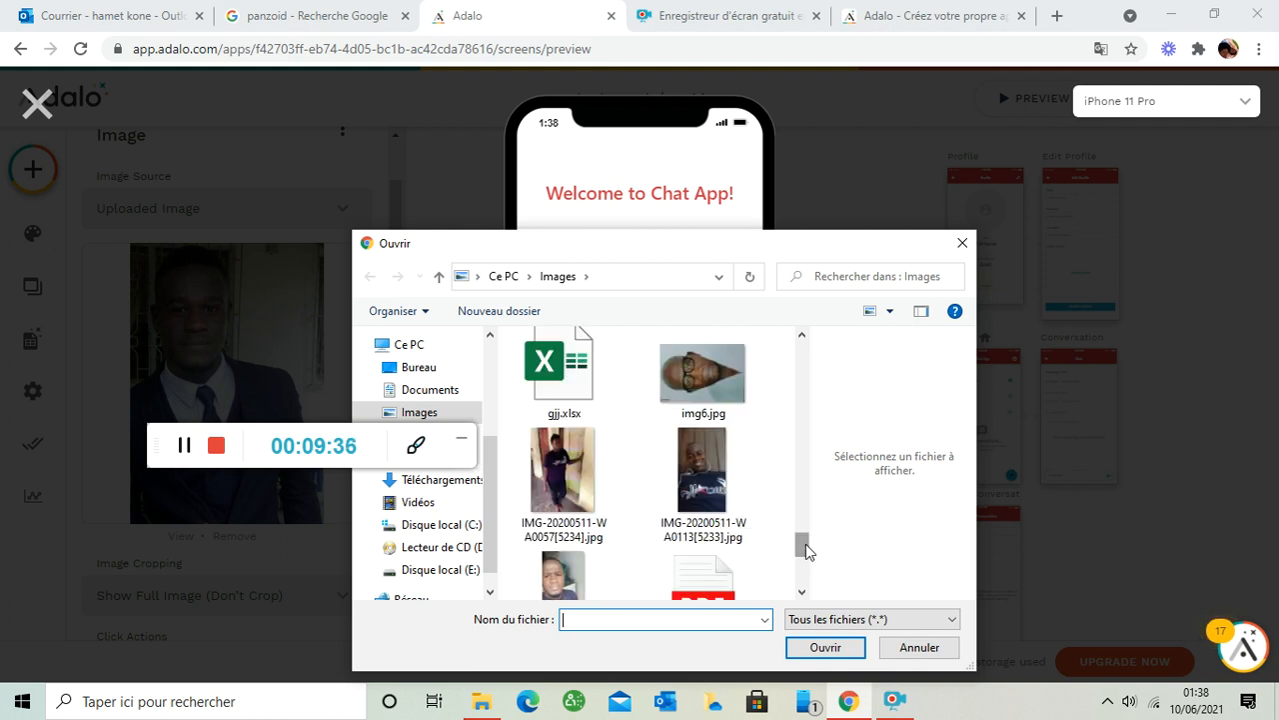
pyautogui.click(700, 481)
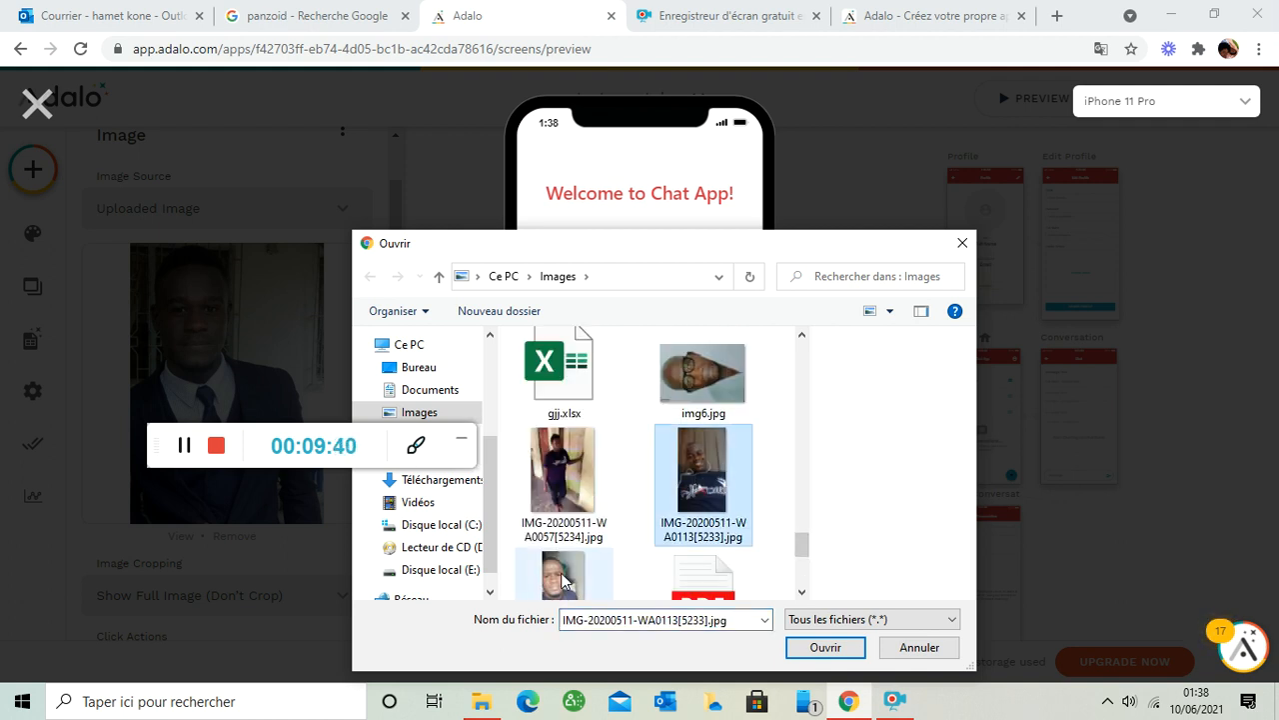
pyautogui.click(563, 580)
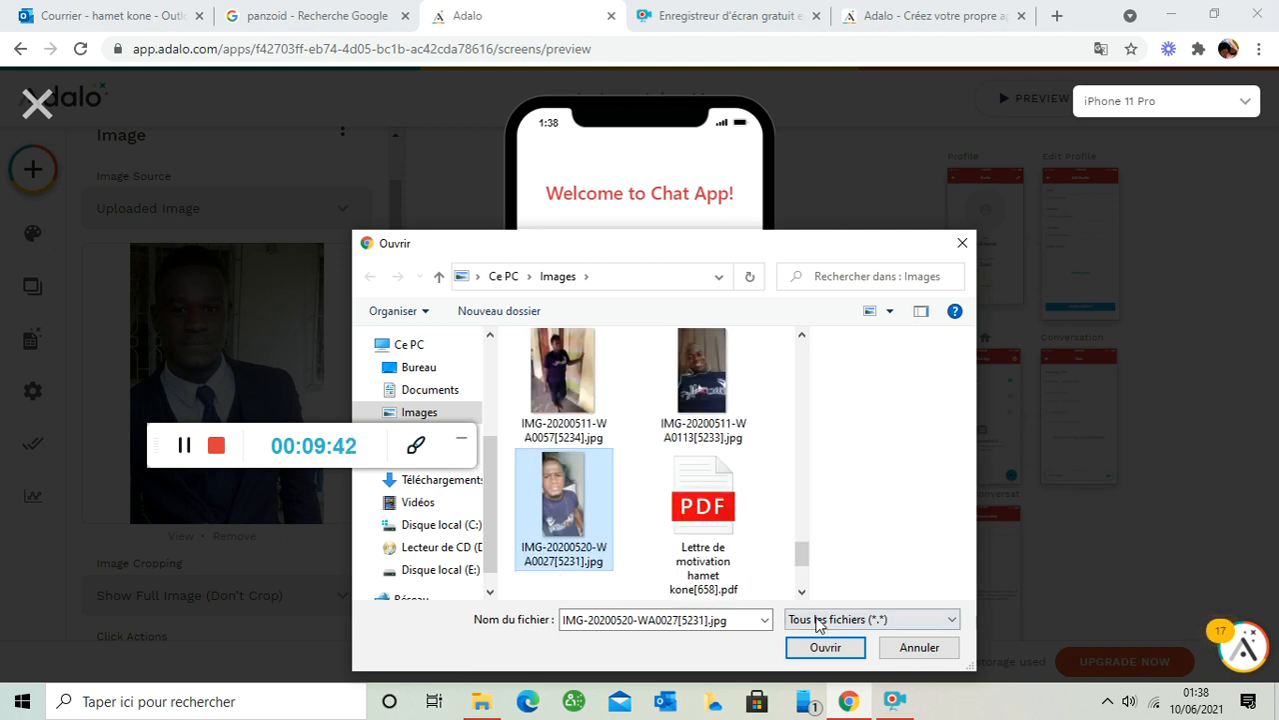
pyautogui.click(822, 648)
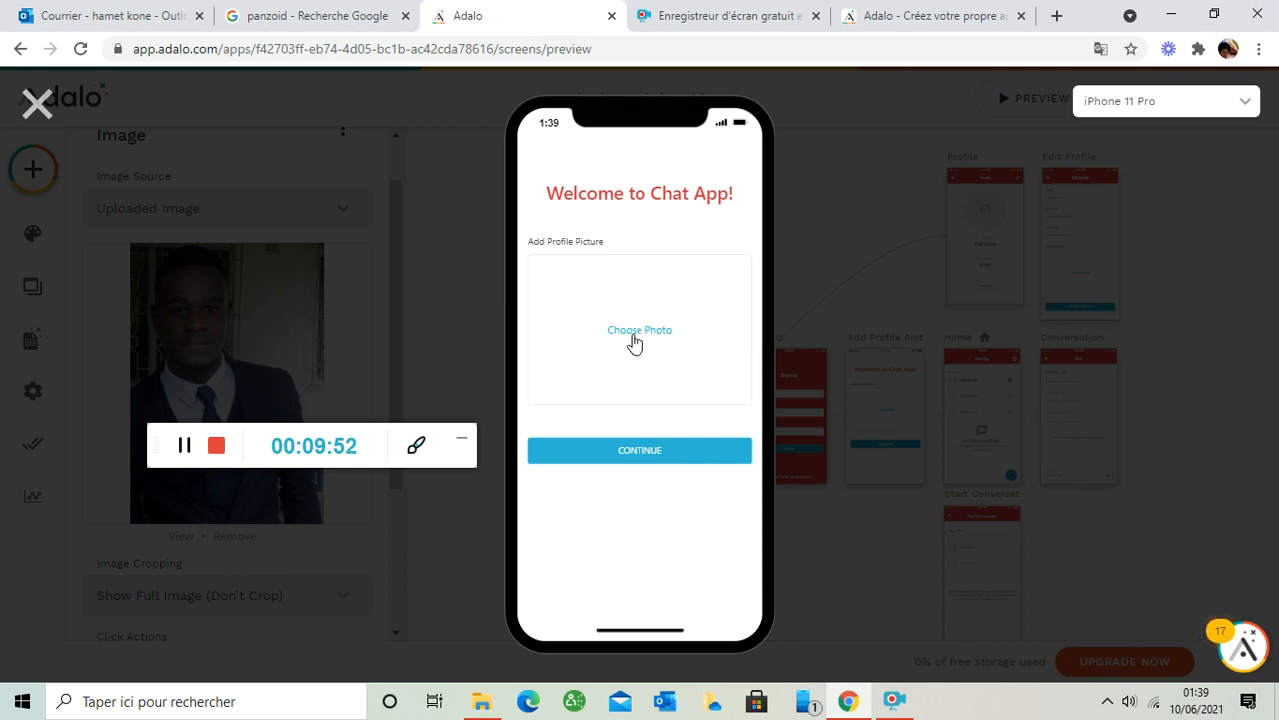
# - Continue to the empty conversations home screen, decline Chrome's password saving, and close the preview
pyautogui.click(651, 450)
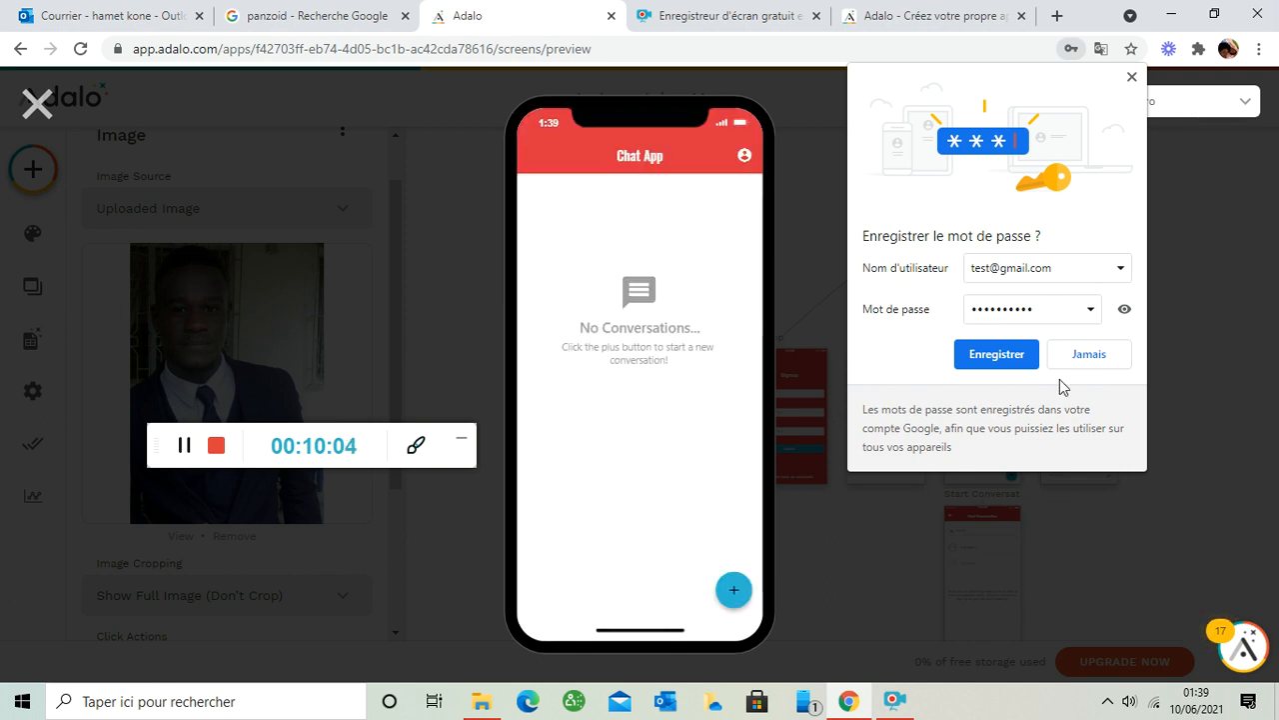
pyautogui.click(1111, 361)
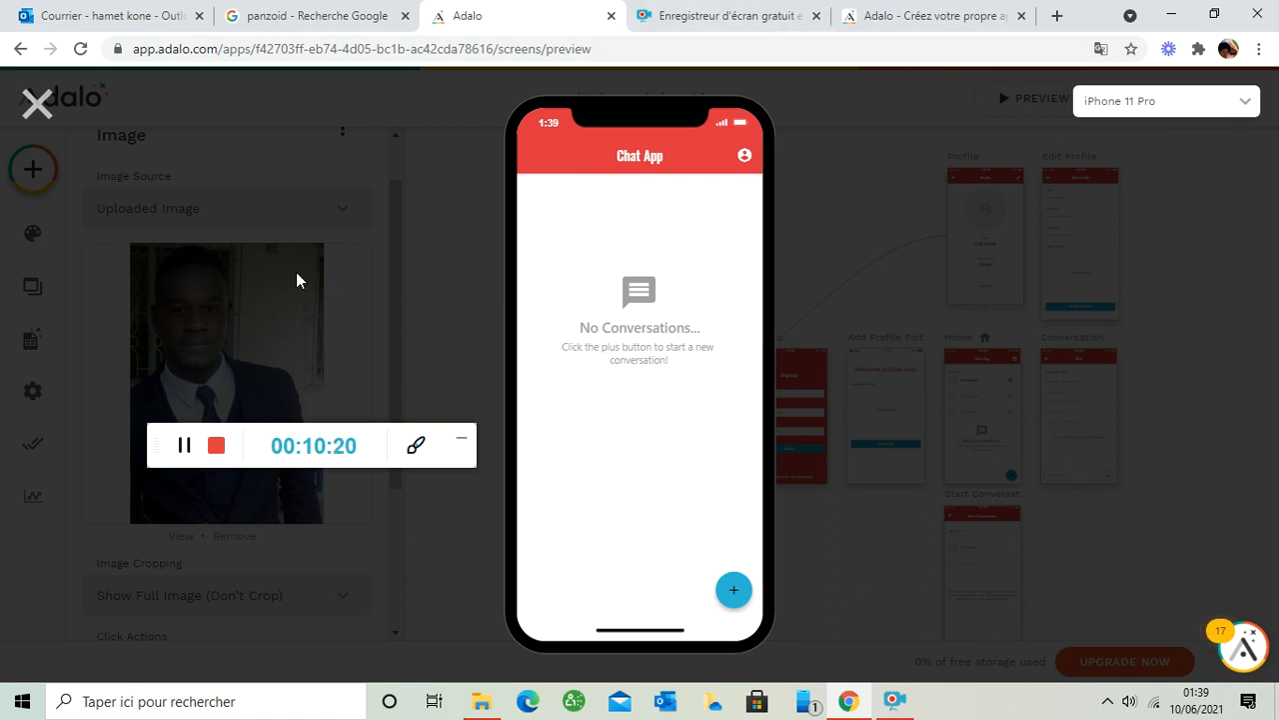
pyautogui.click(34, 107)
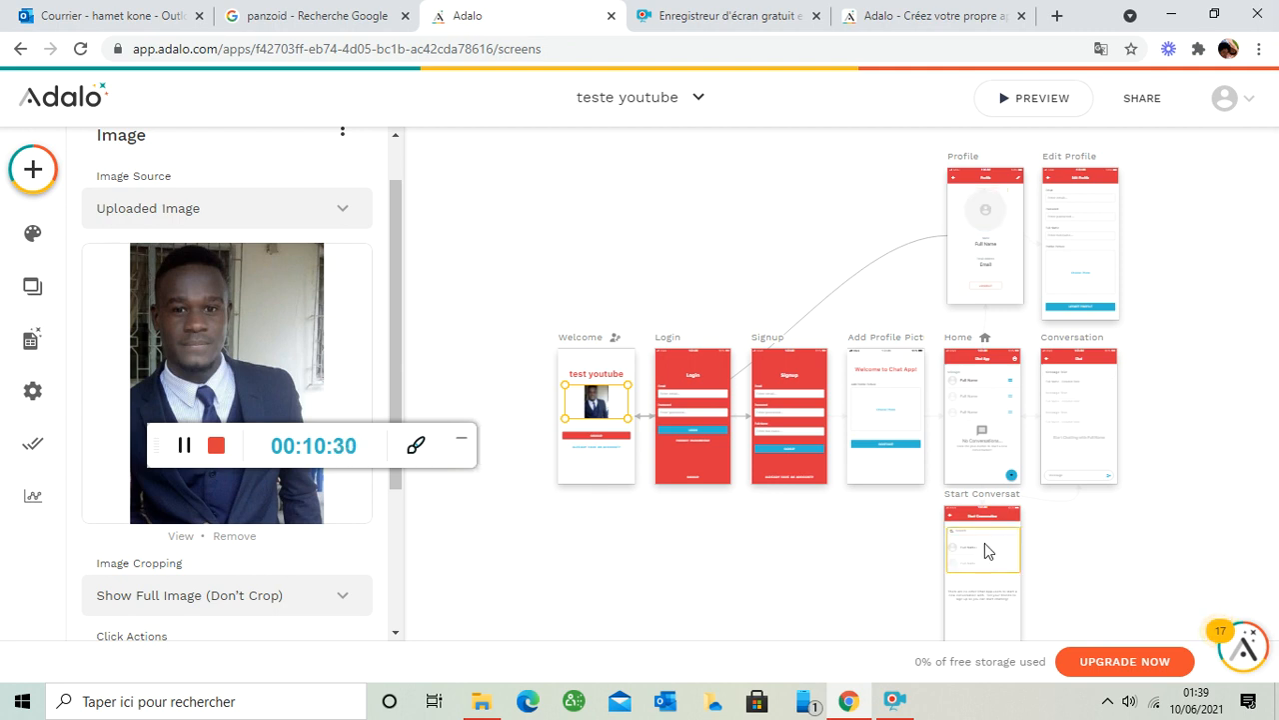
# - Inspect the Home app bar and list, then the Conversation screen's Messages list sorted oldest to newest
pyautogui.click(985, 362)
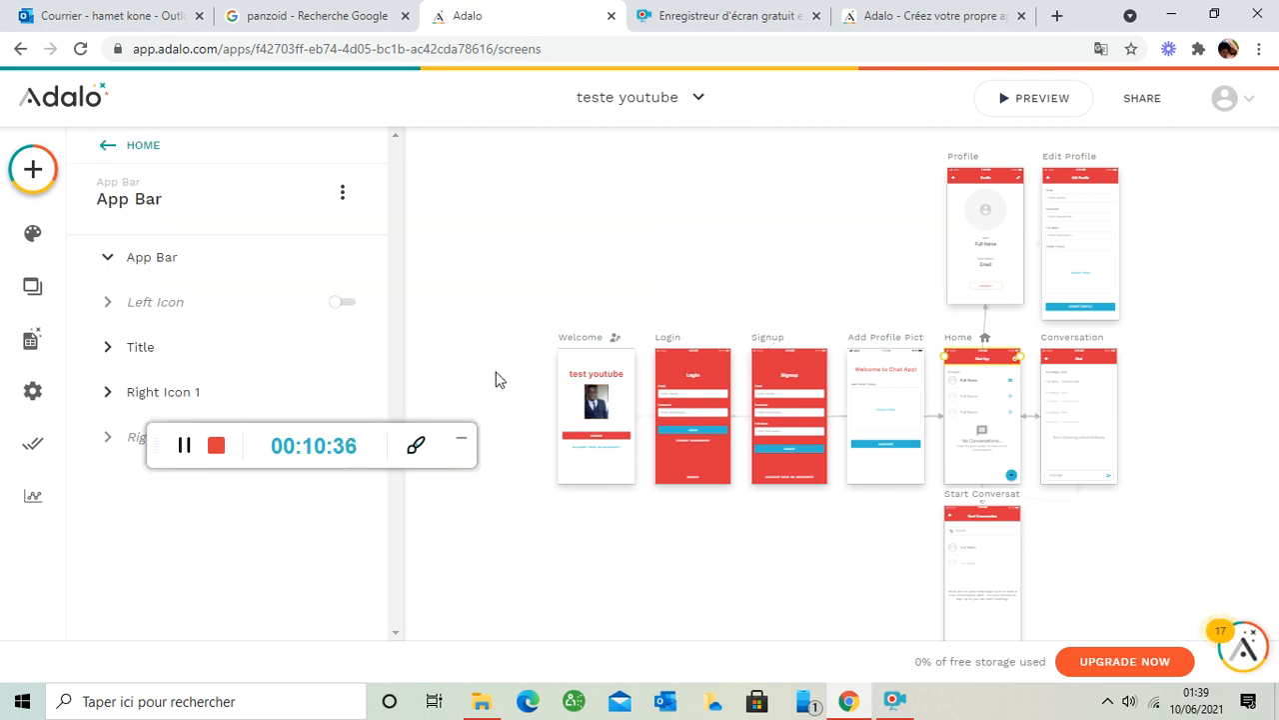
pyautogui.click(112, 258)
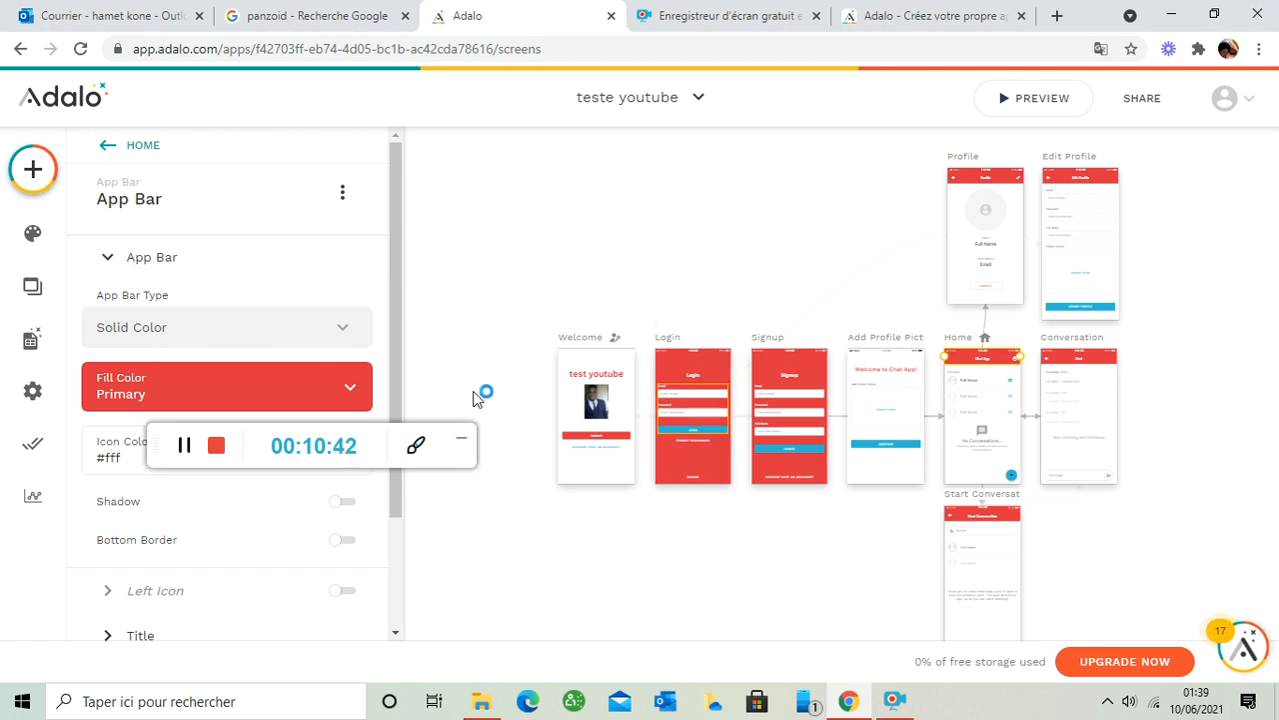
pyautogui.click(978, 381)
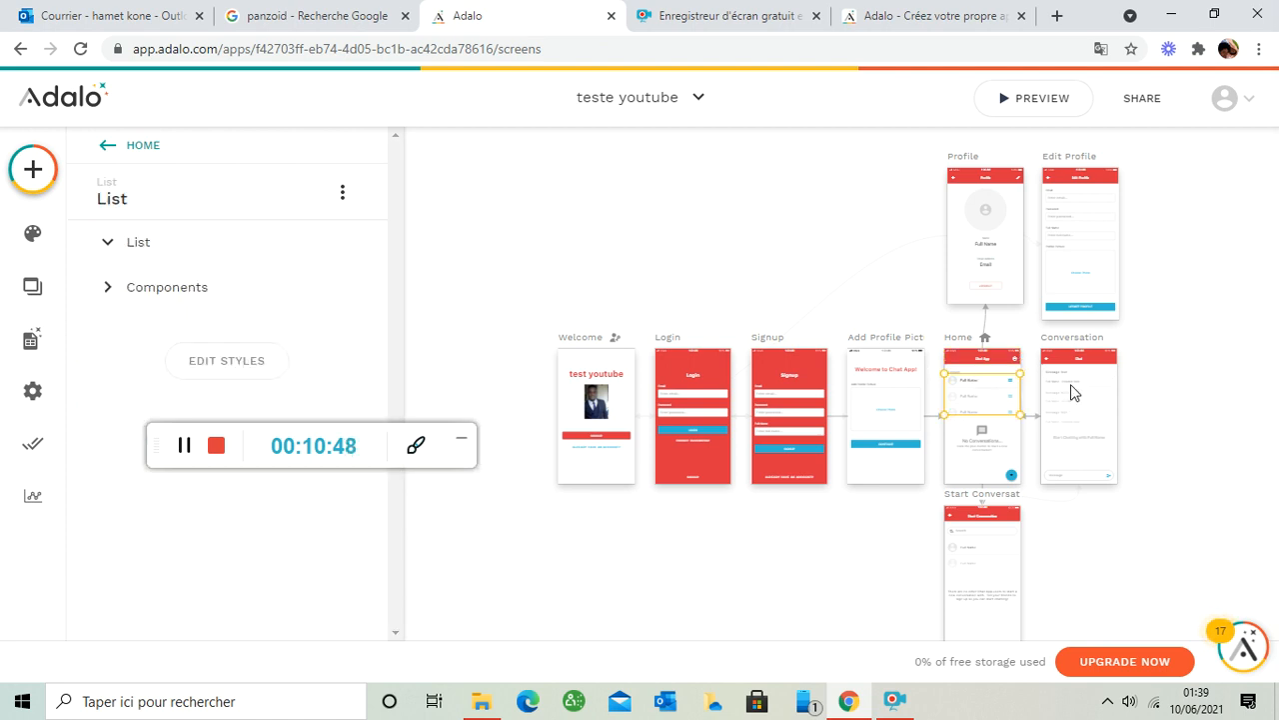
pyautogui.click(1070, 385)
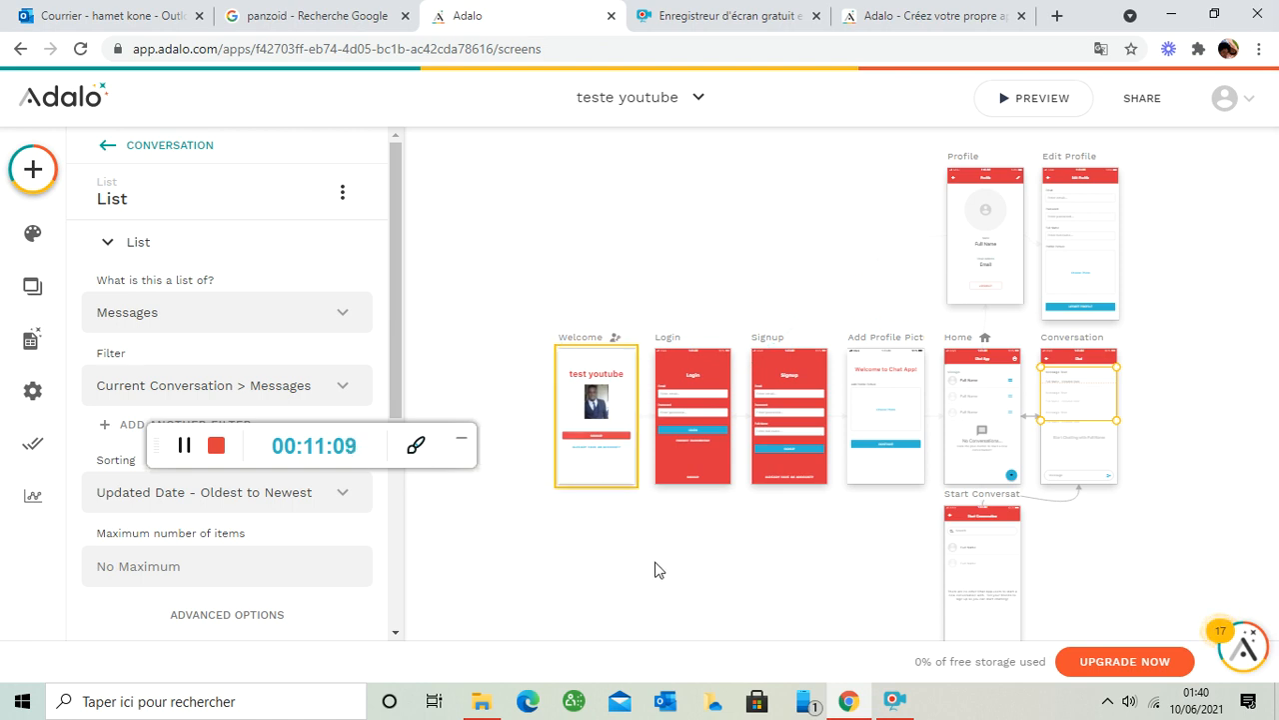
# - Check the Login title and form, then view collections: Users 9, Conversations 2, Messages 2, Read Status 3
pyautogui.click(688, 372)
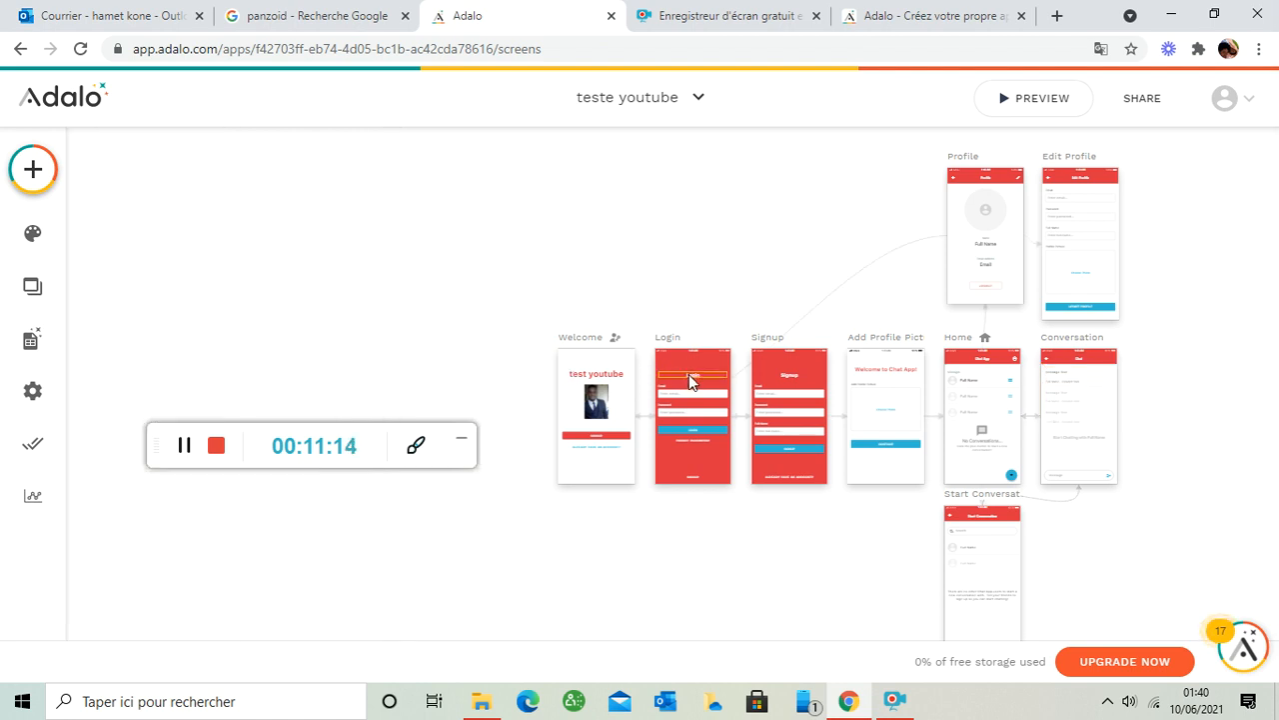
pyautogui.click(689, 373)
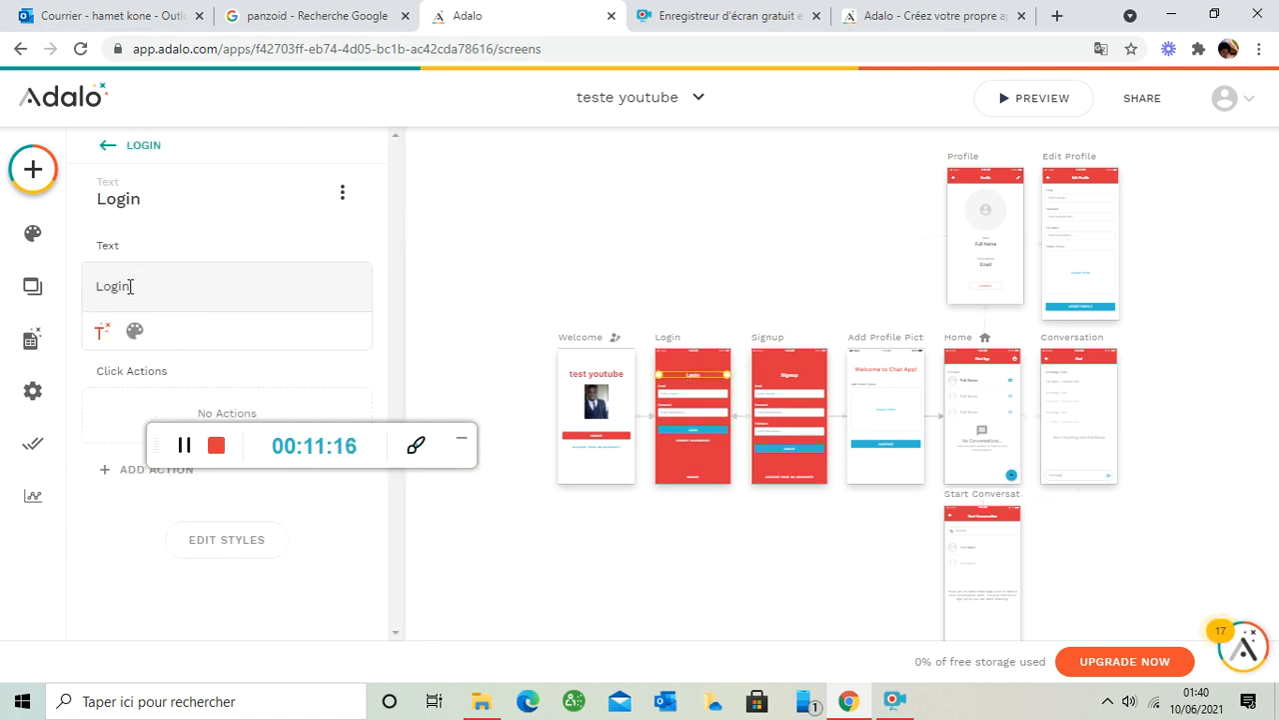
pyautogui.click(668, 398)
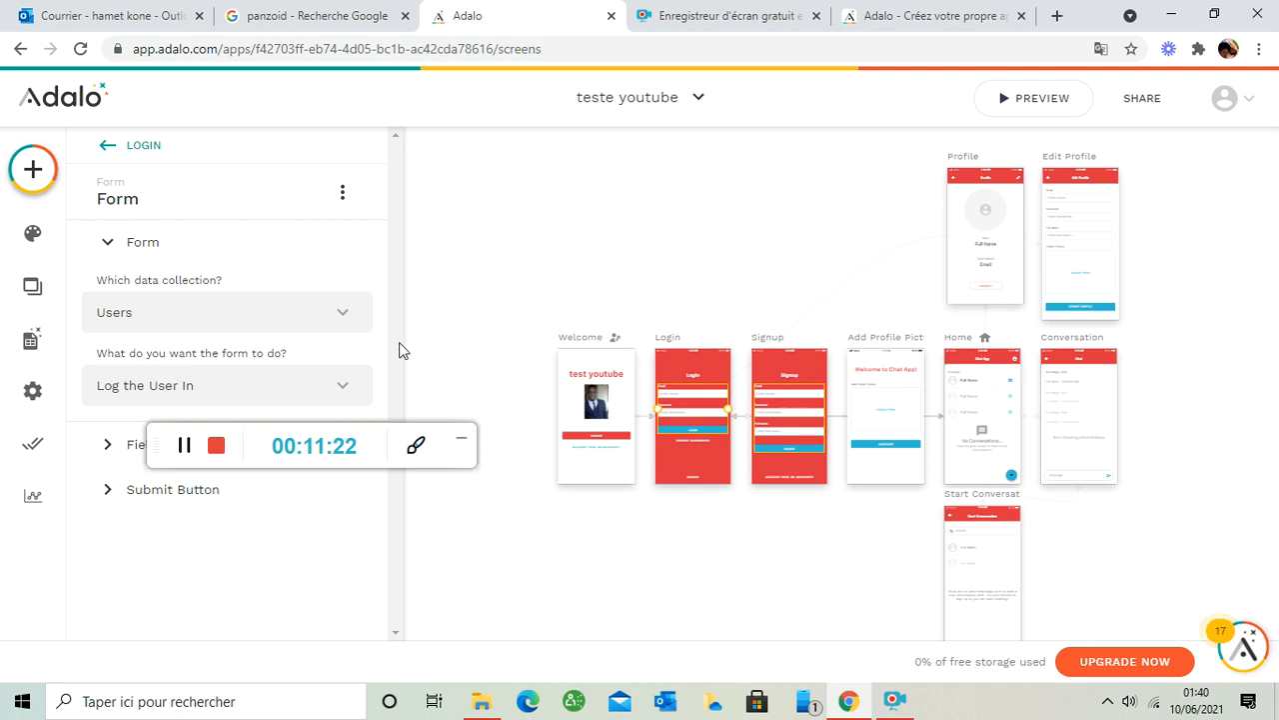
pyautogui.click(33, 343)
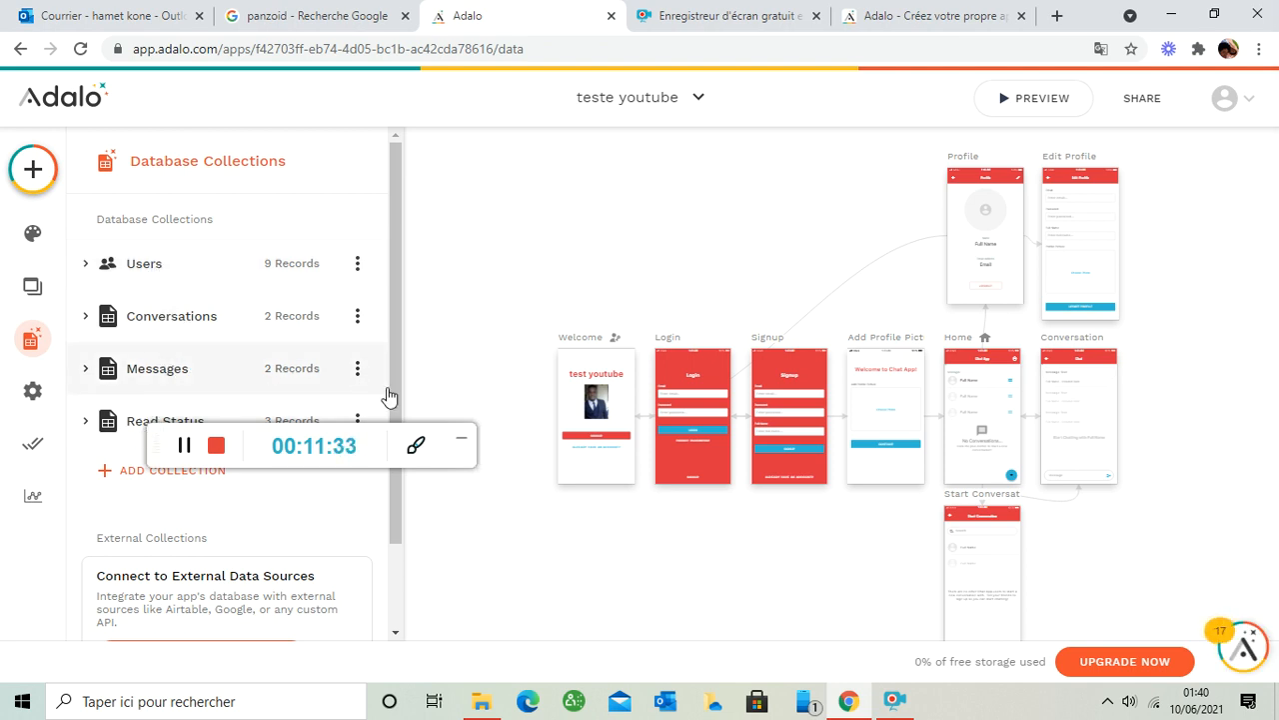
pyautogui.moveTo(395, 376); pyautogui.dragTo(386, 487)
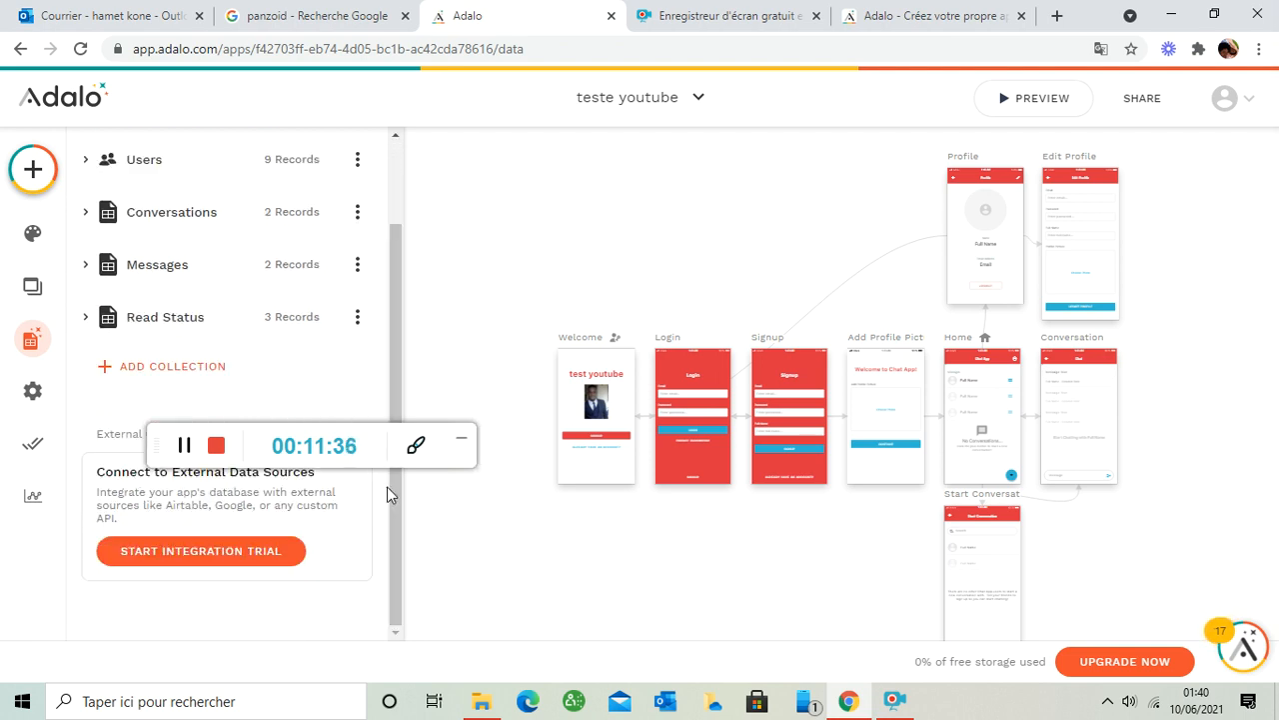